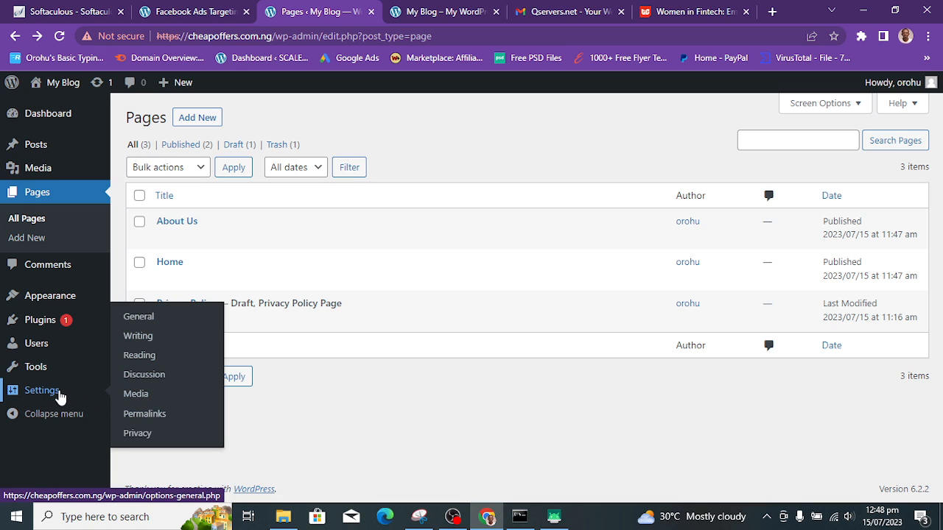
Open the site's General settings and change the site title to "Cheap Offers"
click(60, 398)
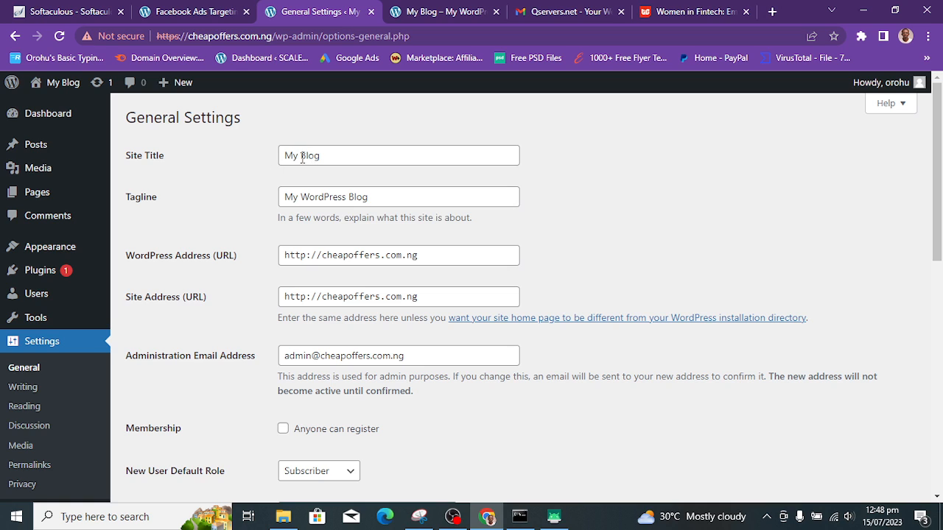
drag(337, 156, 280, 155)
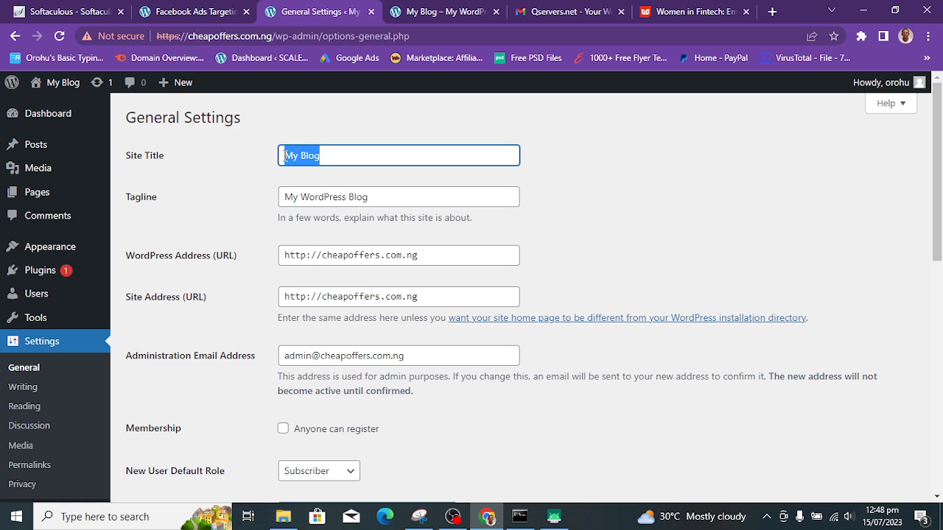
text(Cheeap)
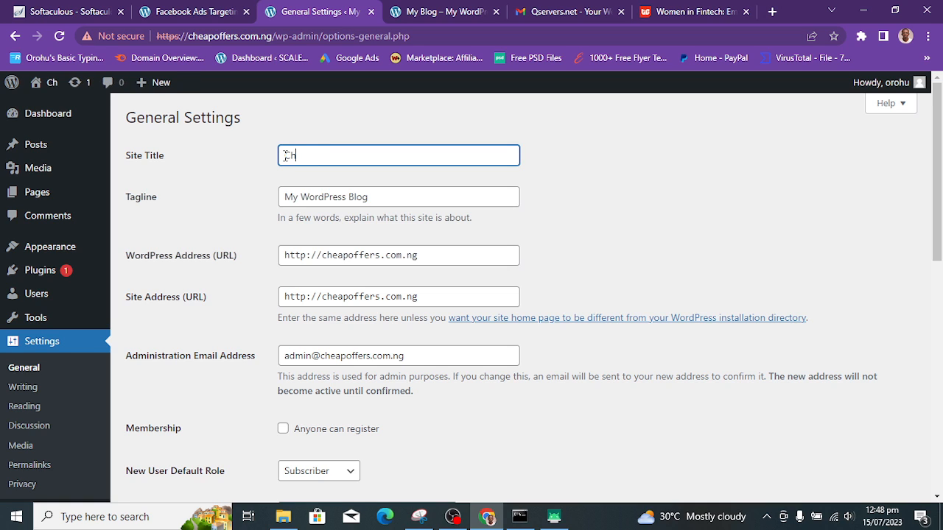
key(BackSpace)
key(BackSpace)
key(BackSpace)
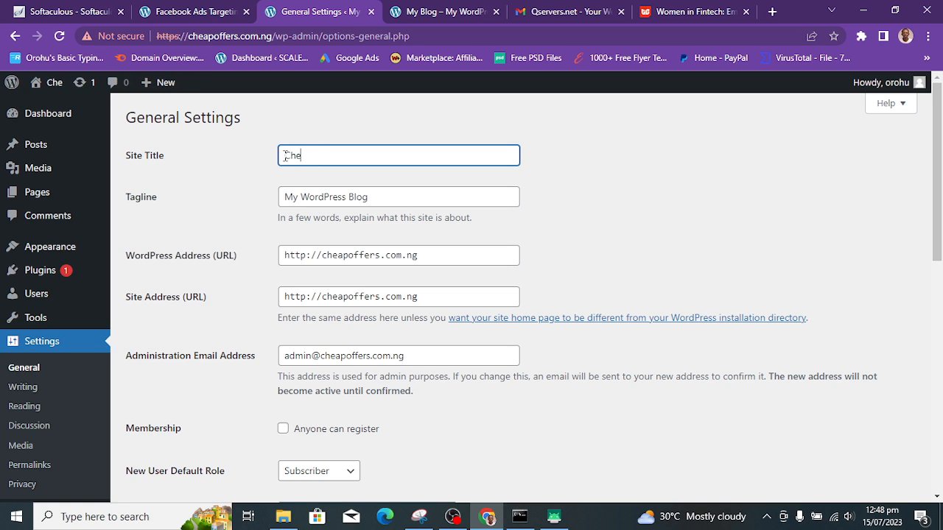
text(ap OF)
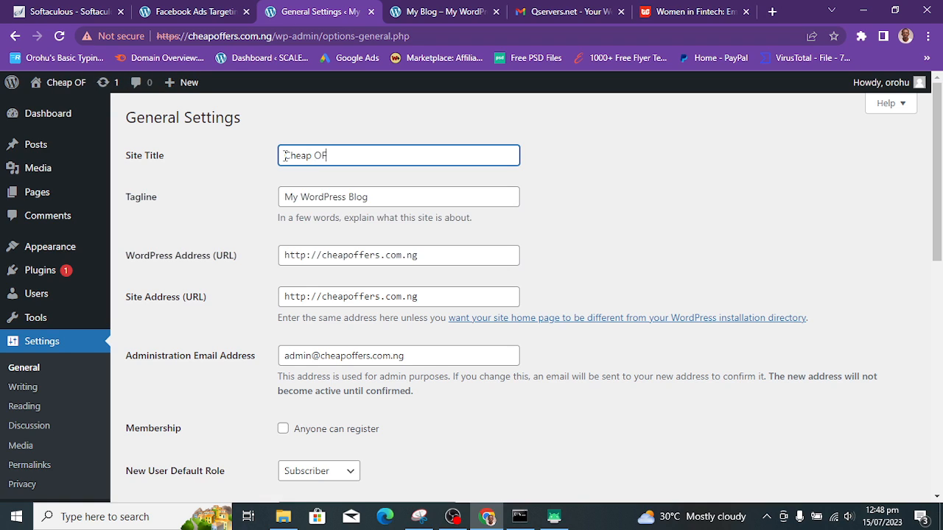
key(BackSpace)
text(ffers)
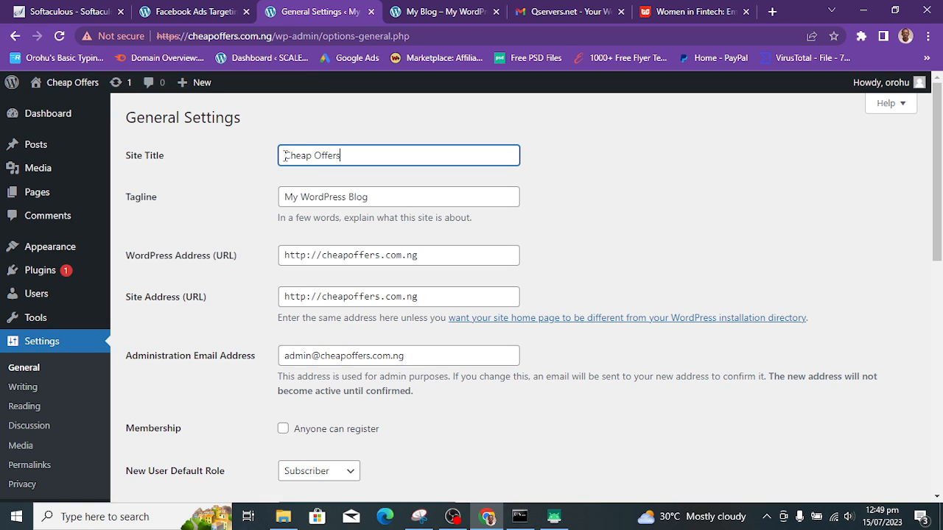
Replace the site's tagline with "Access Offers at a Crazy Rate"
drag(379, 200, 268, 201)
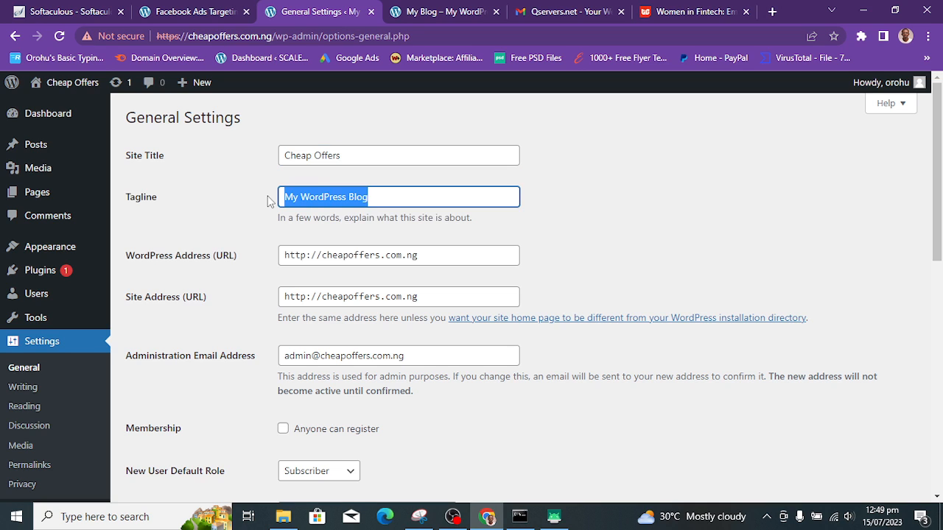
text(Acc)
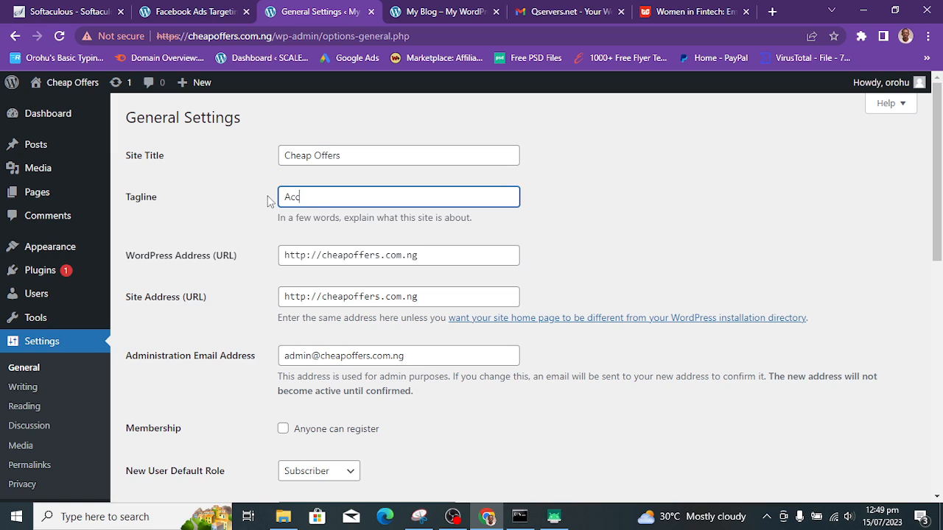
text(ess )
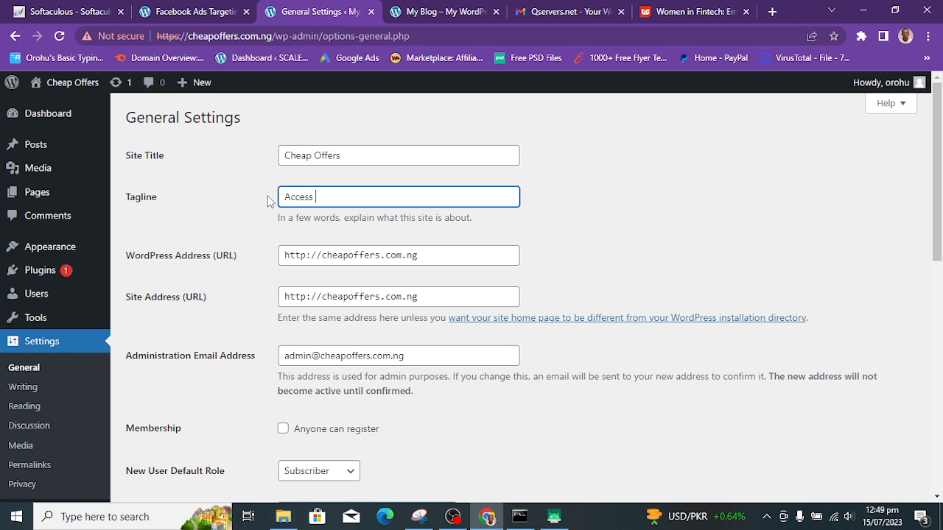
text(IOffers at a Crazy Rate)
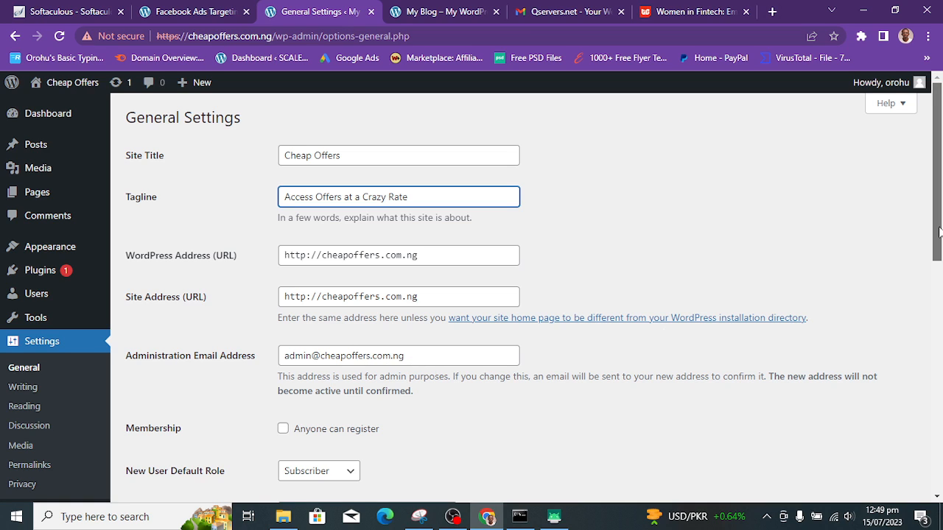
Review the membership setting and the available choices for new user default role and site language
drag(938, 236, 938, 289)
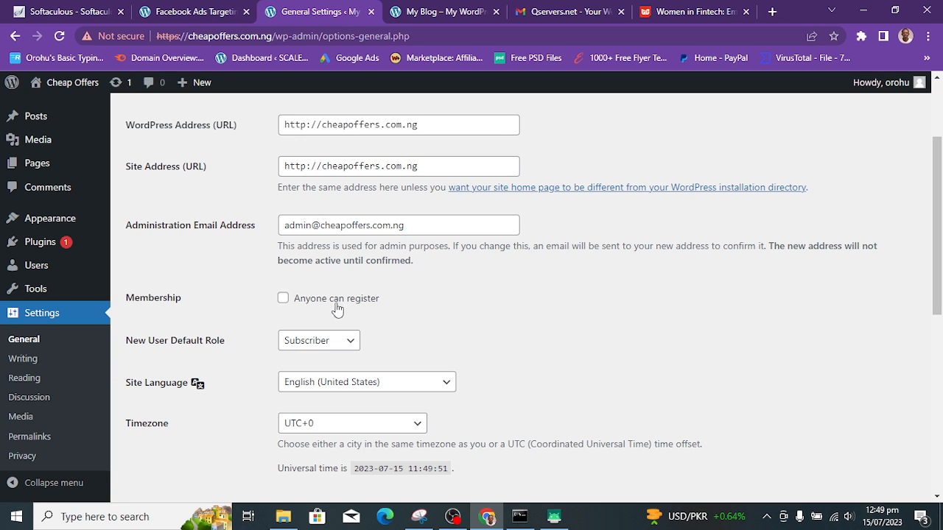
click(288, 308)
click(354, 346)
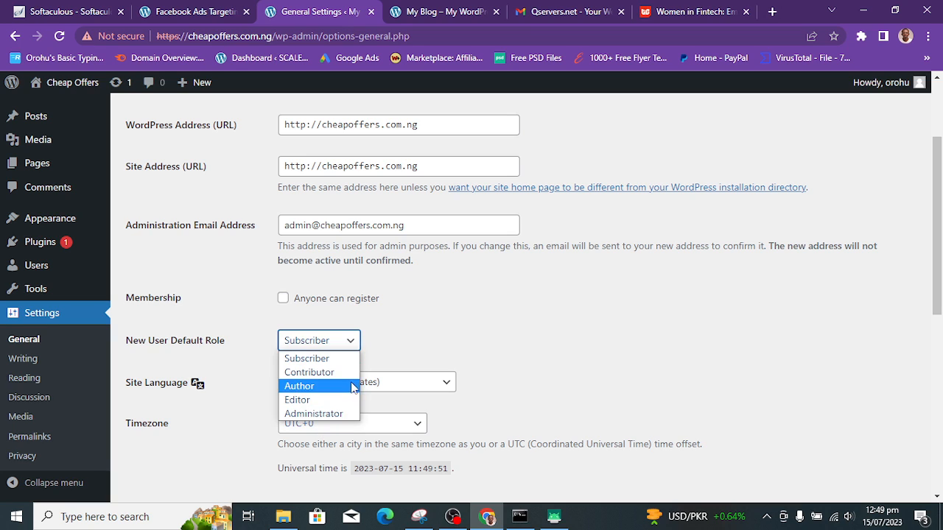
click(412, 327)
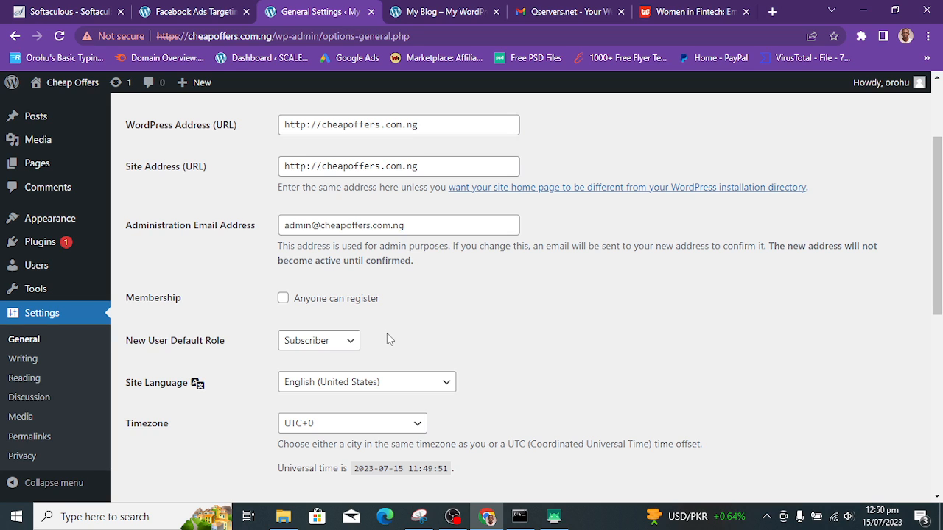
click(342, 347)
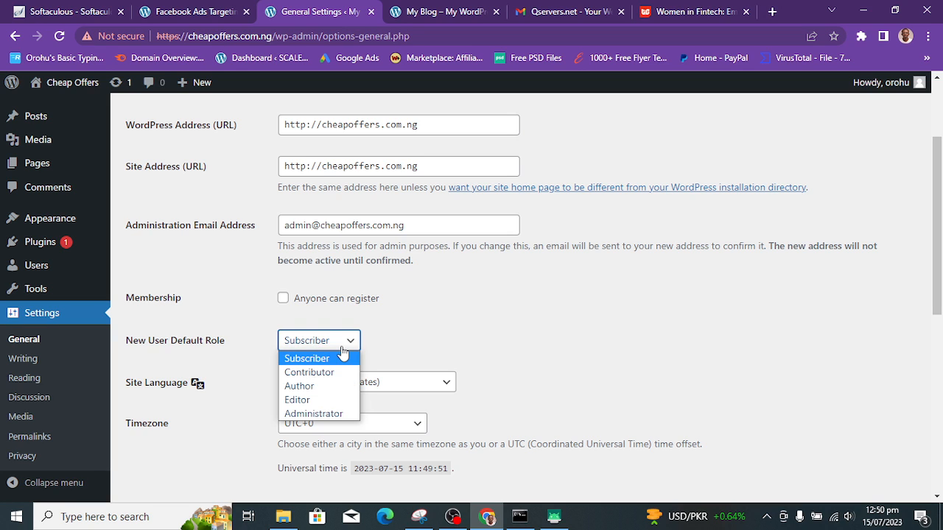
click(421, 325)
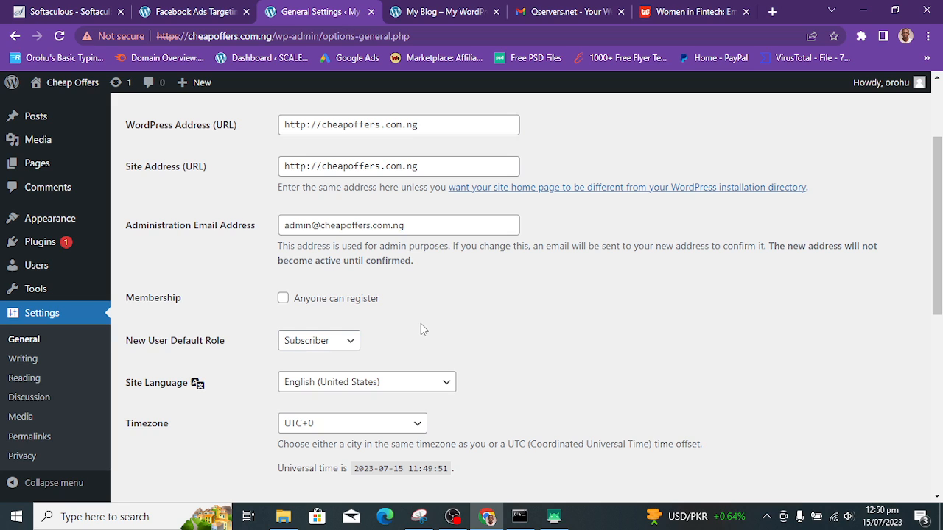
click(448, 383)
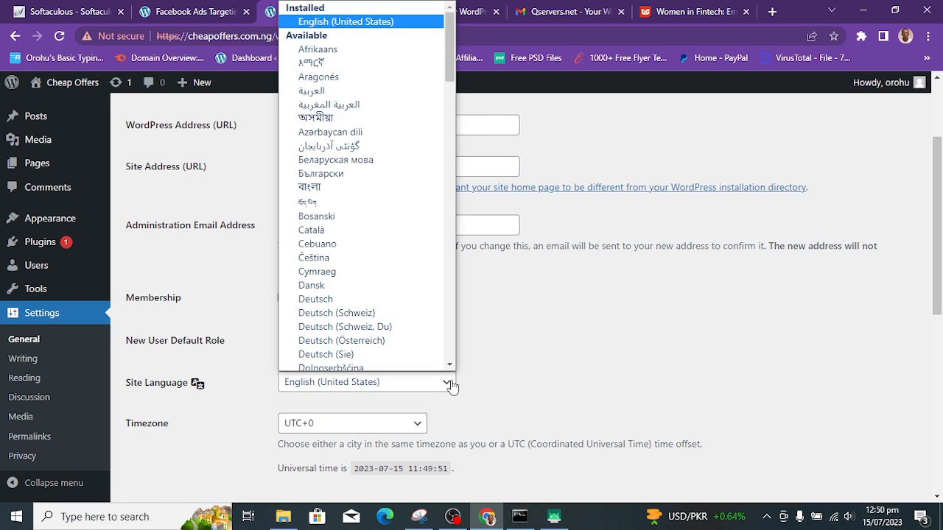
click(523, 361)
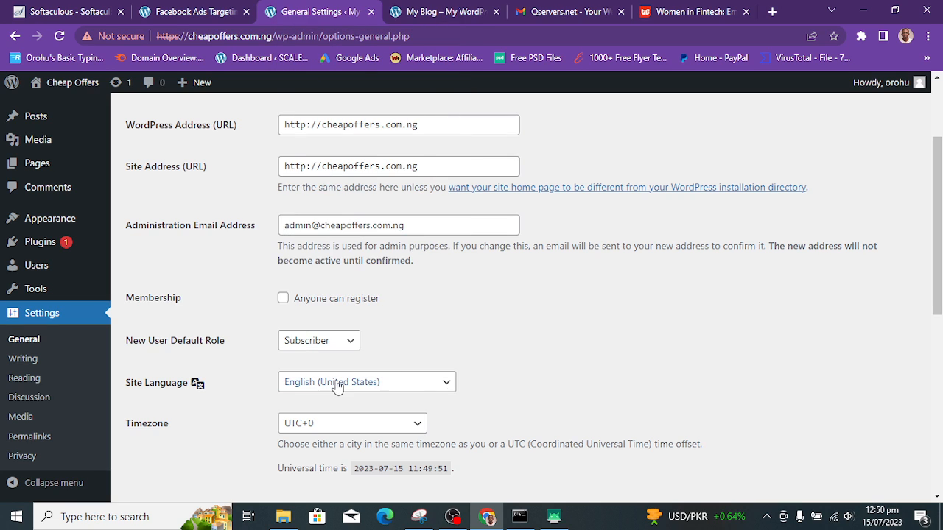
Search the timezone choices for a suitable entry, mainly among the names beginning with N
click(422, 432)
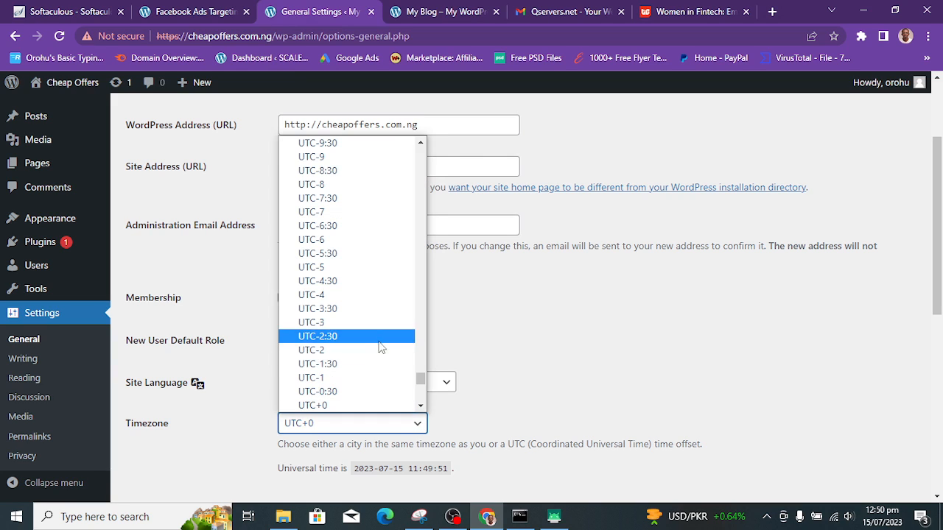
drag(420, 379, 426, 233)
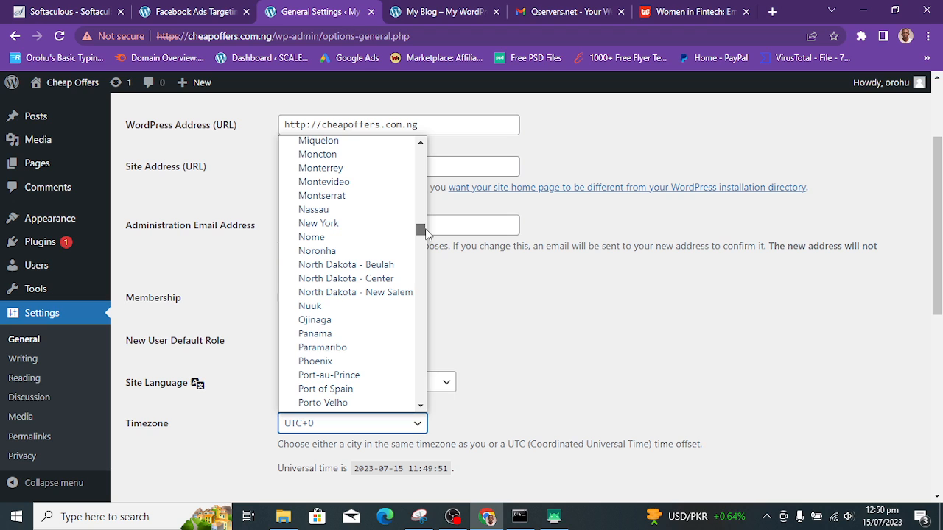
drag(426, 233, 426, 228)
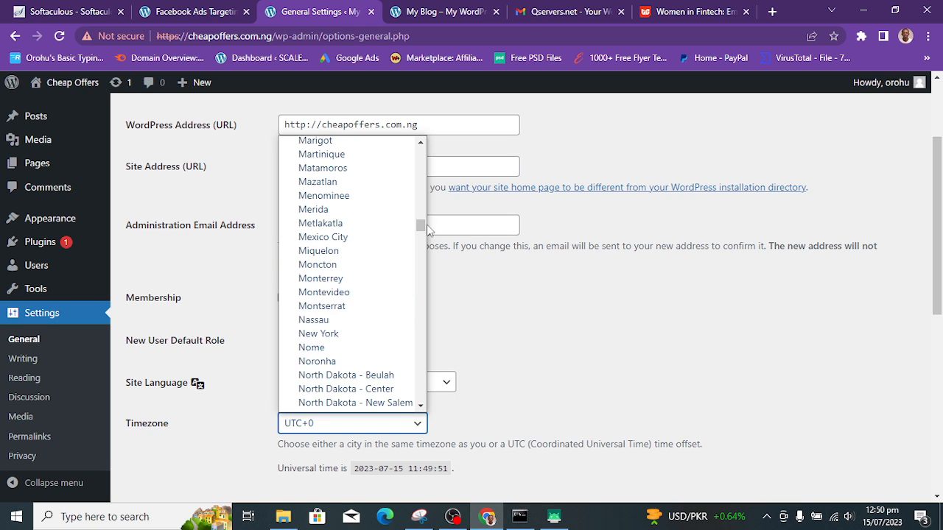
key(n)
key(n)
key(n)
key(n)
key(n)
key(n)
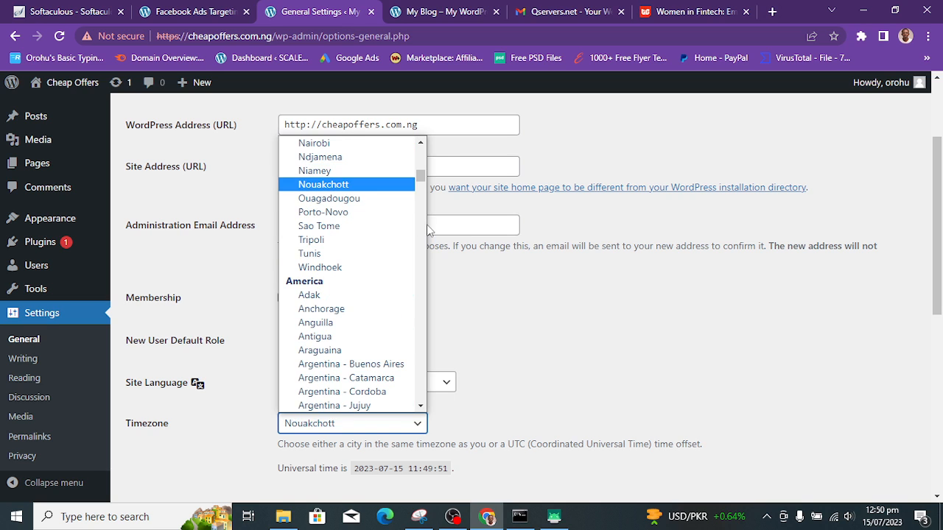
key(n)
key(n)
key(n)
key(n)
key(n)
key(n)
key(n)
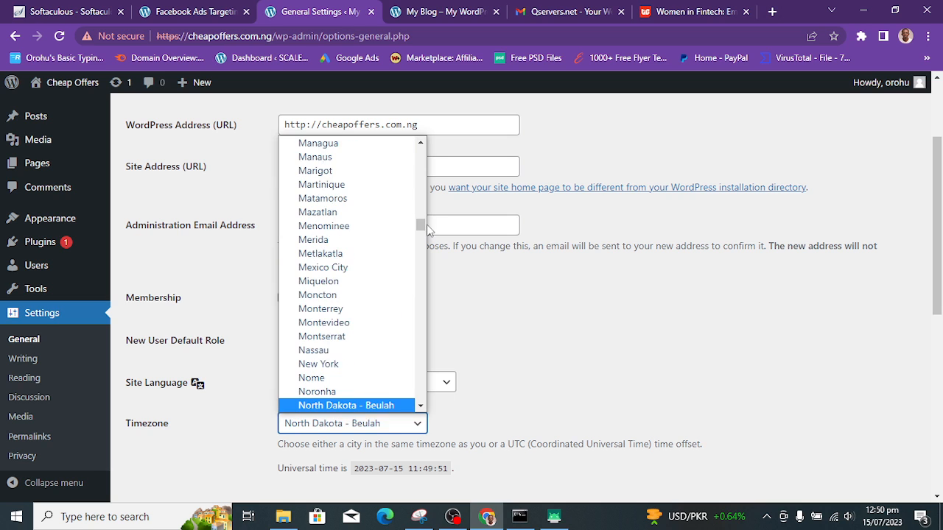
key(n)
key(n)
key(n)
key(n)
key(n)
key(n)
key(n)
key(n)
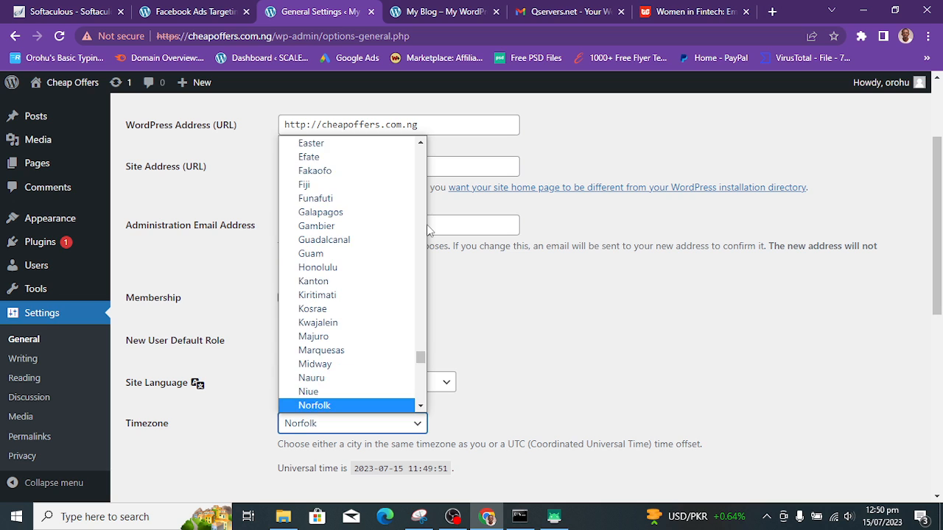
key(n)
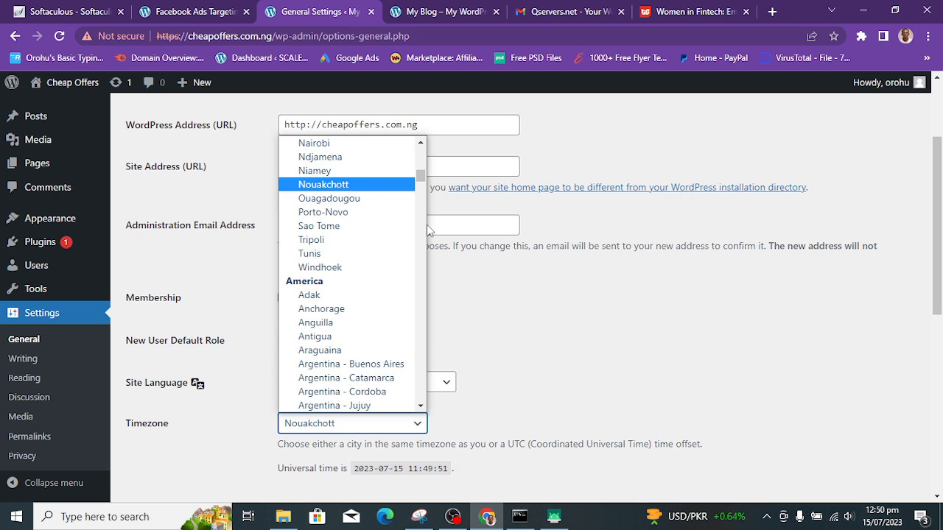
key(n)
key(n)
key(n)
key(n)
key(n)
key(n)
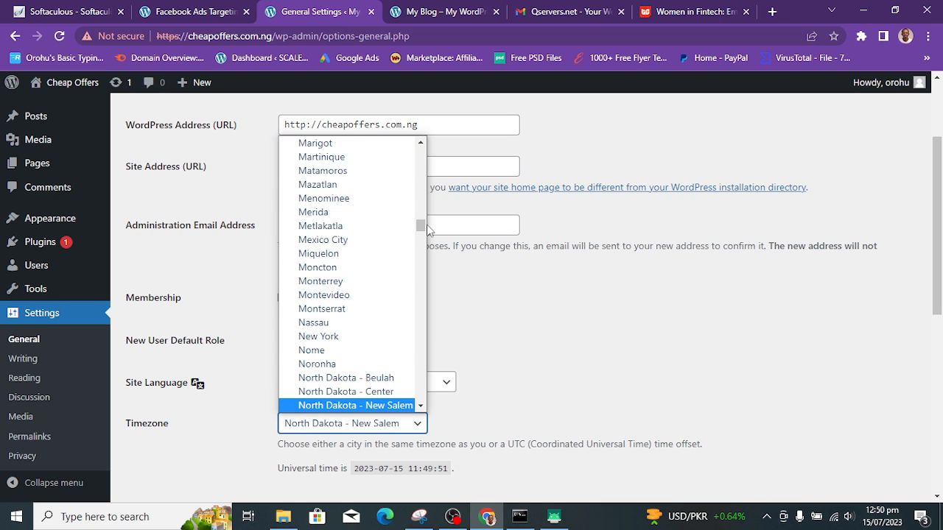
key(n)
key(n)
key(n)
key(n)
key(n)
key(n)
key(n)
key(n)
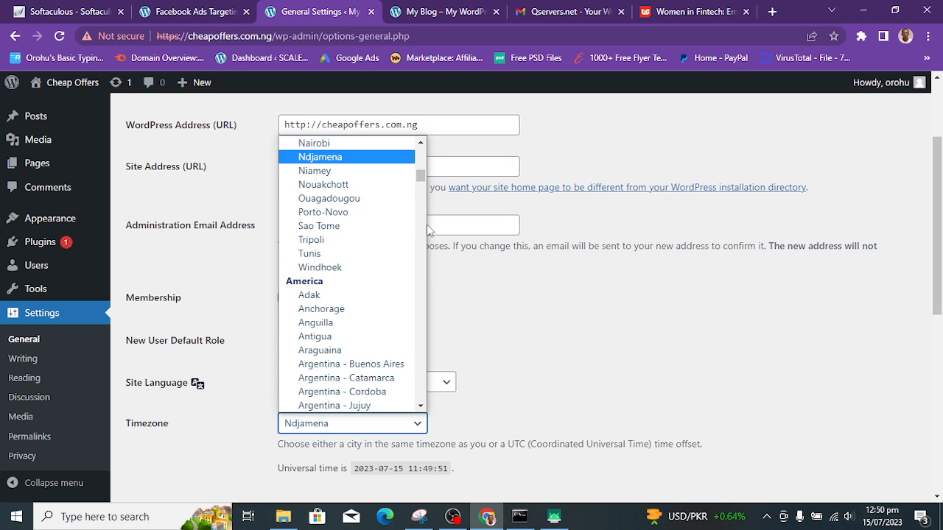
key(n)
key(n)
key(n)
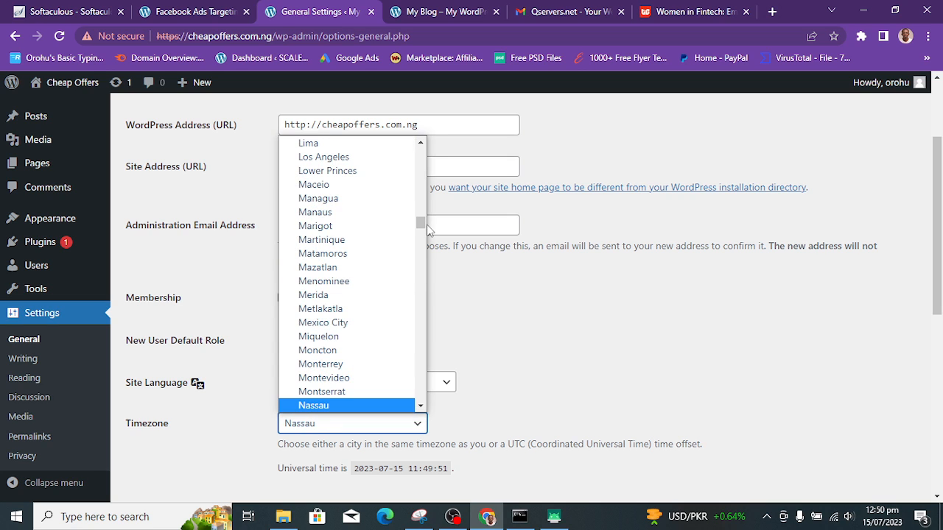
key(u)
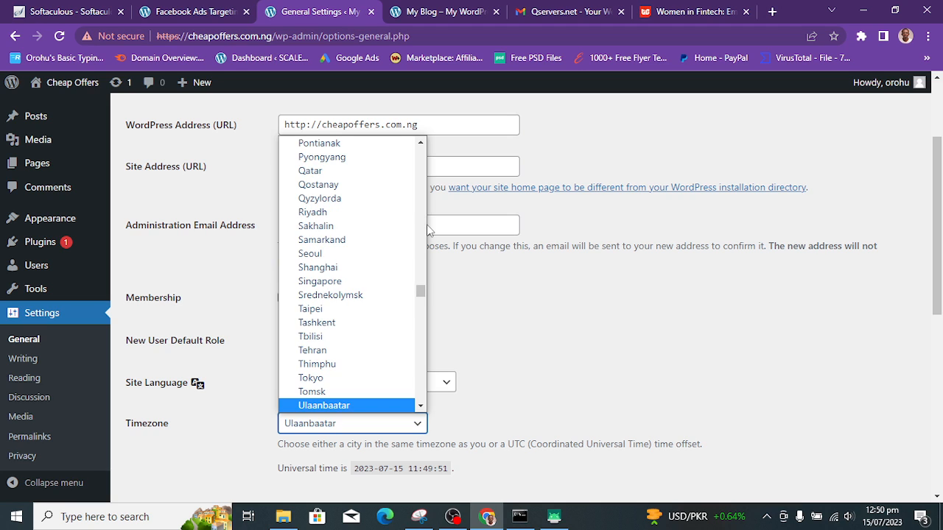
key(n)
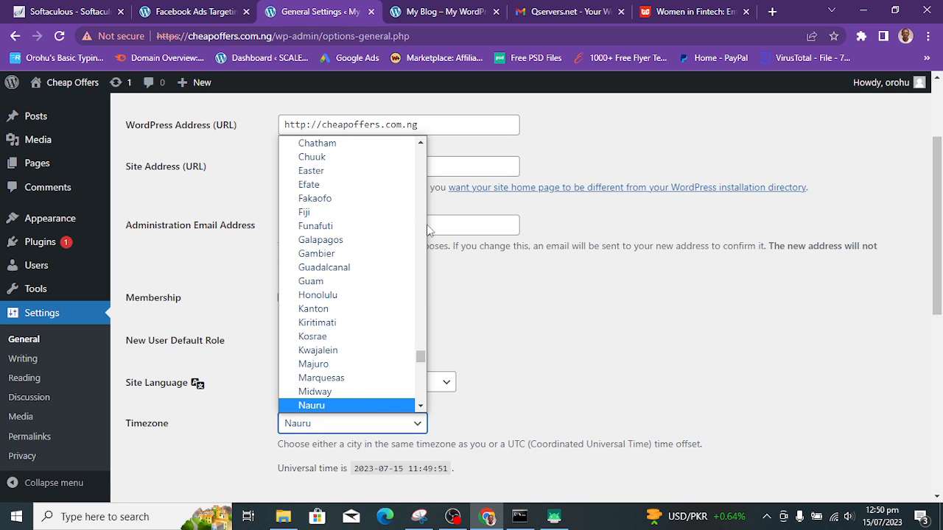
Set the site's timezone to Lagos and save the general settings
key(l)
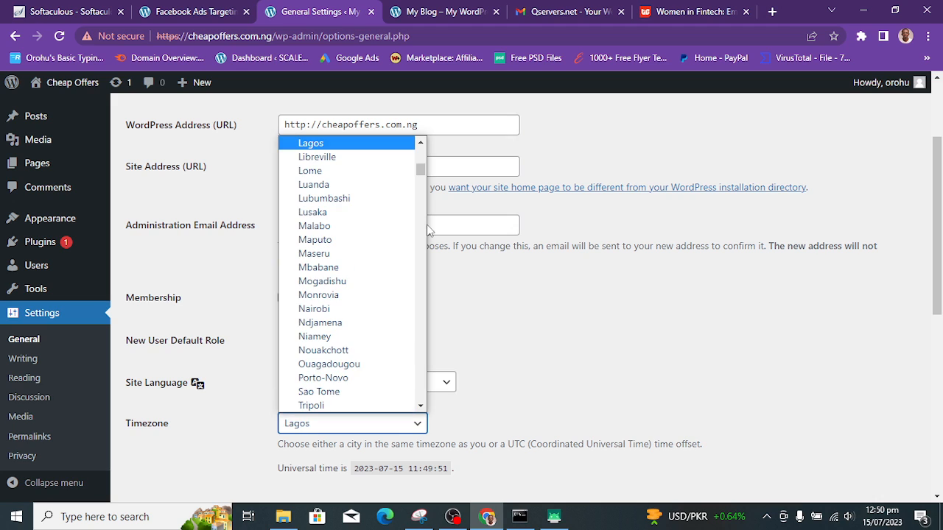
click(349, 141)
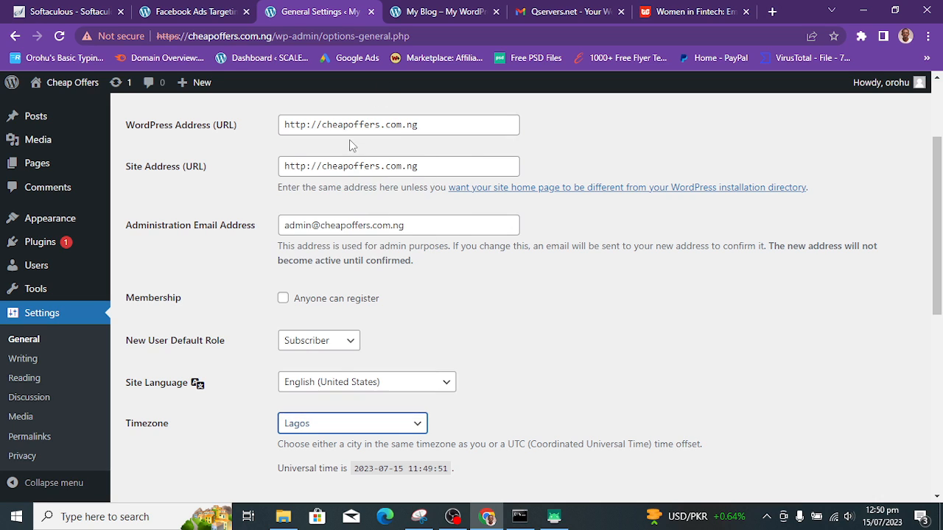
drag(934, 201, 934, 292)
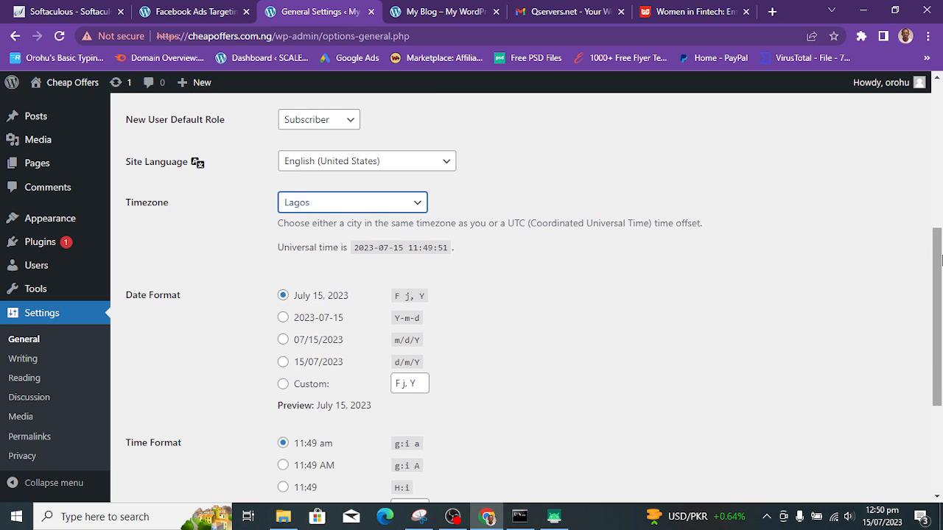
drag(934, 277, 934, 362)
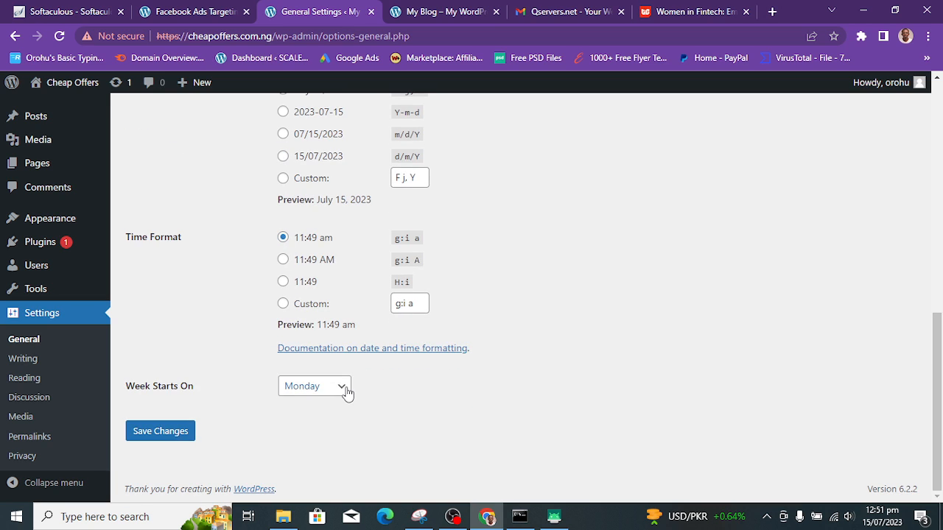
click(155, 433)
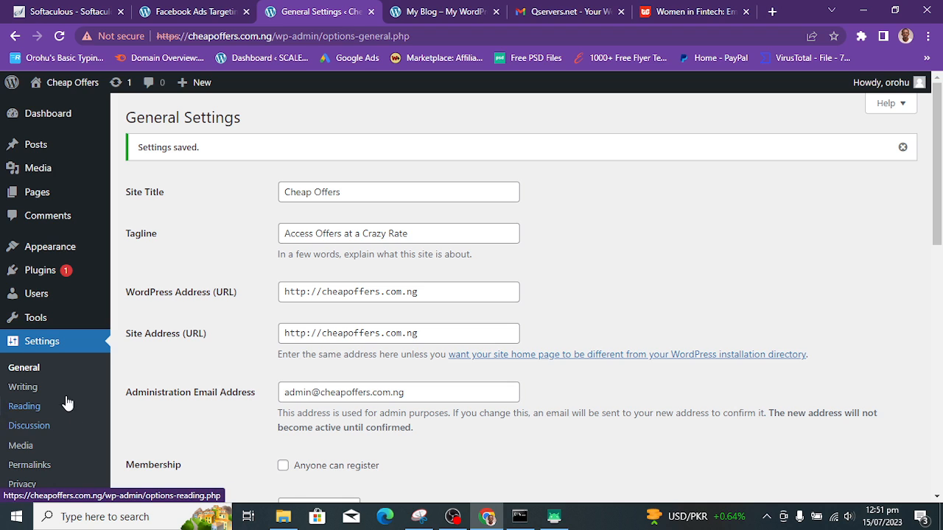
Open the Writing settings of the site
click(38, 390)
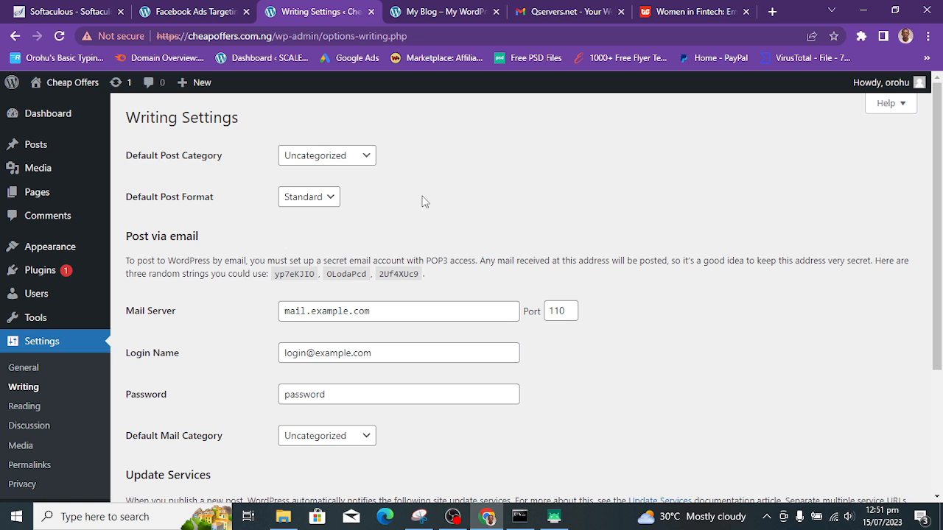
Open the Reading settings, make the homepage display a static page and choose Home as the homepage
drag(941, 196, 940, 353)
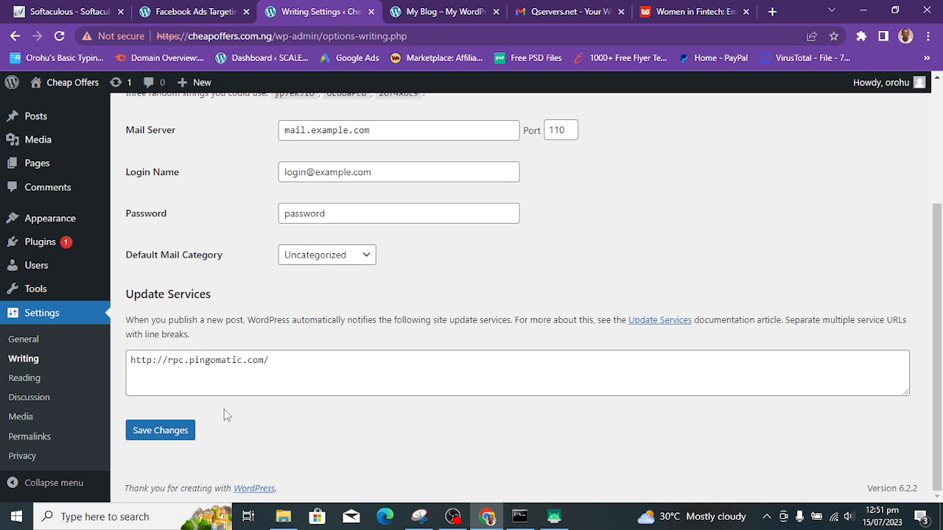
click(24, 378)
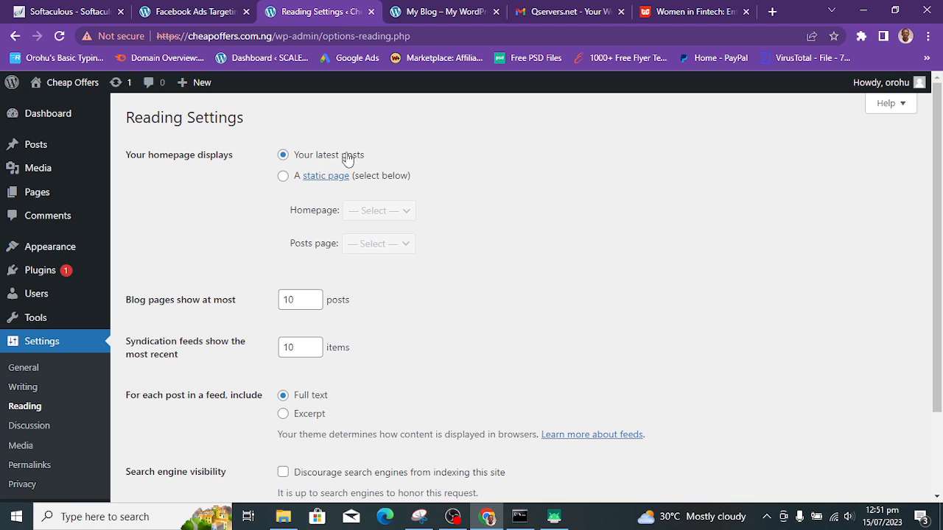
click(284, 177)
click(382, 214)
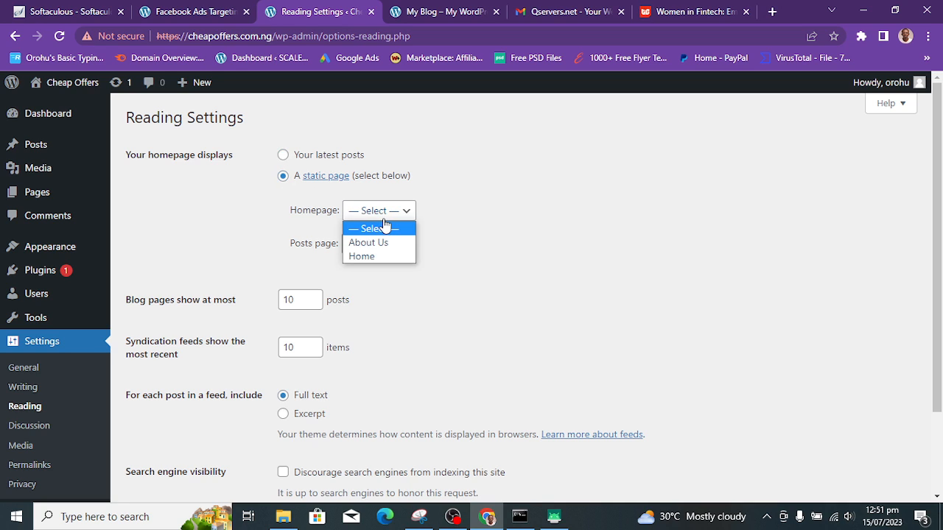
click(365, 257)
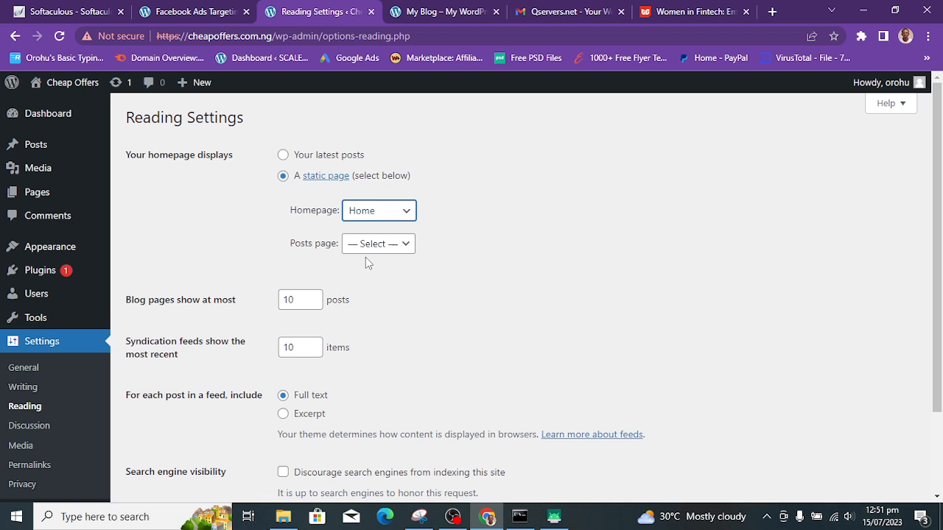
Check the blog's homepage on the mirrored phone screen, and switch the homepage display to latest posts and back to a static page
click(554, 517)
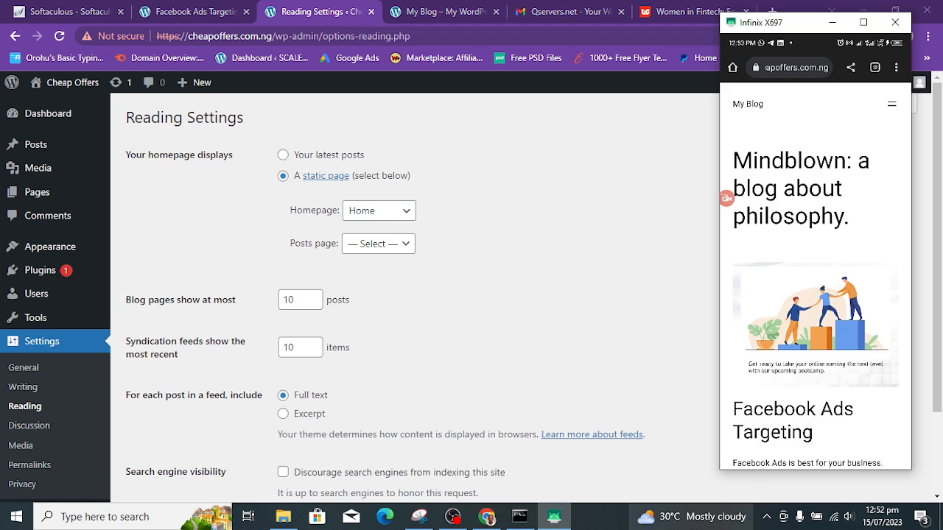
drag(809, 311, 811, 344)
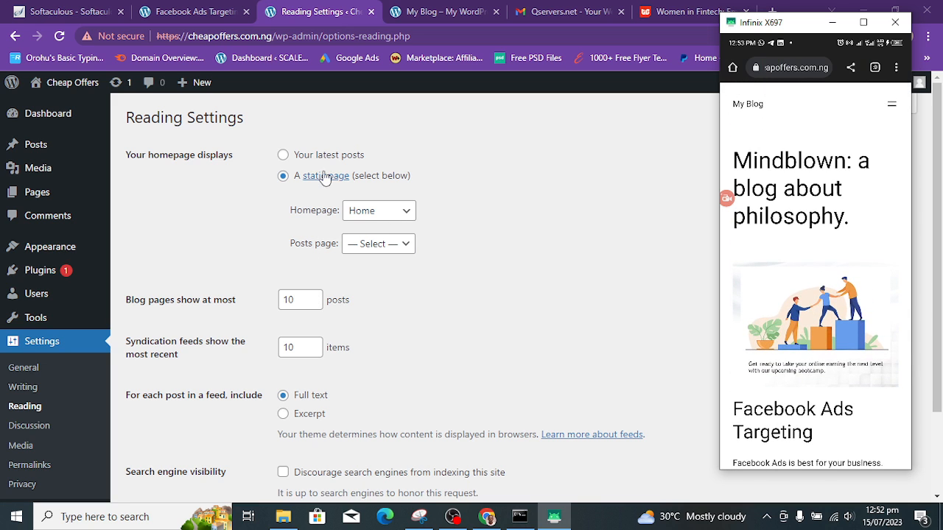
click(283, 156)
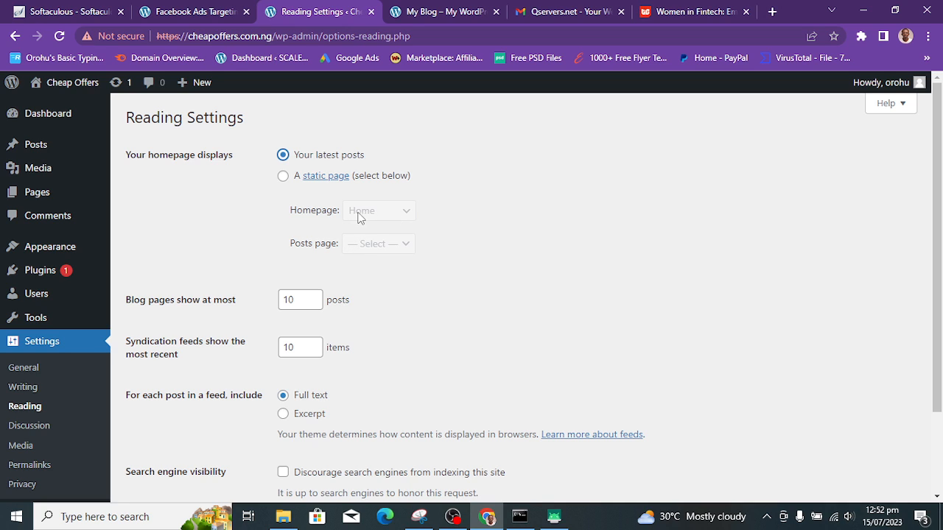
click(286, 179)
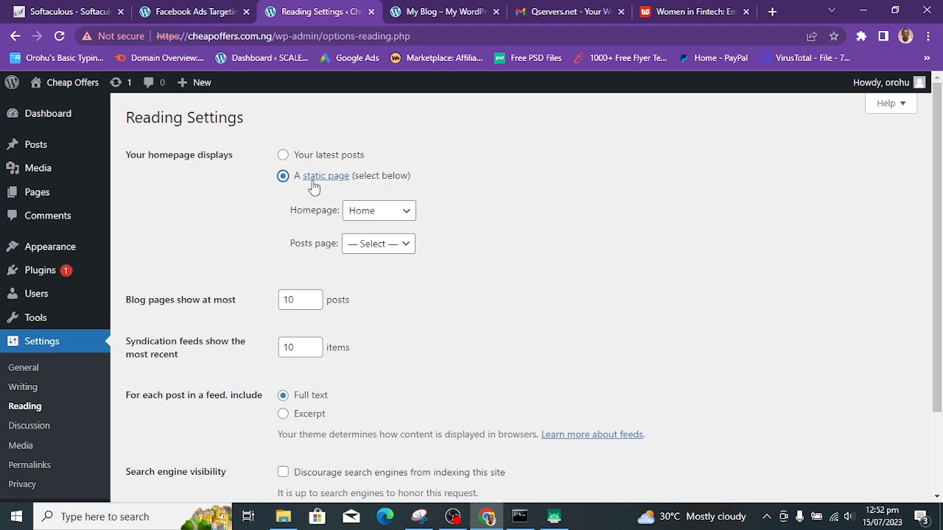
Review the posts page choice without assigning a page, check the remaining reading options and save the Reading settings
click(377, 244)
click(383, 254)
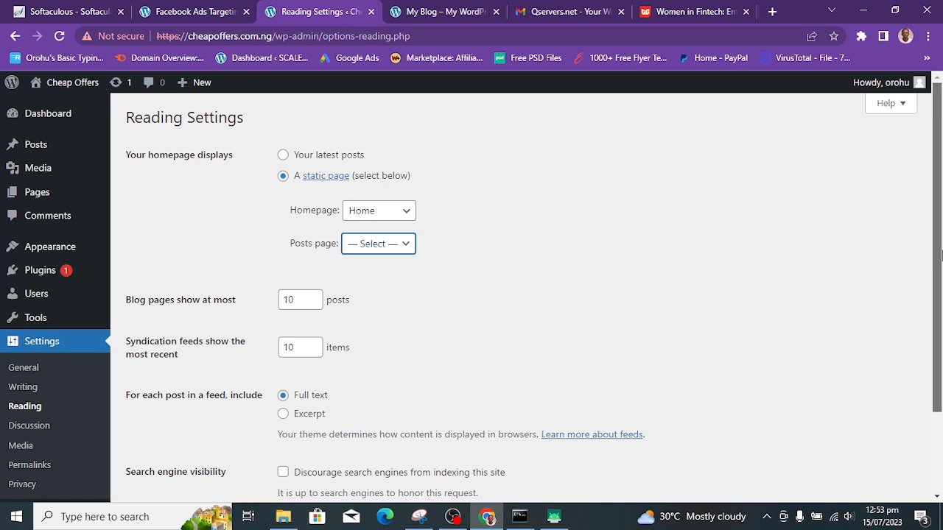
scroll(938, 304, down, 1)
scroll(938, 303, down, 1)
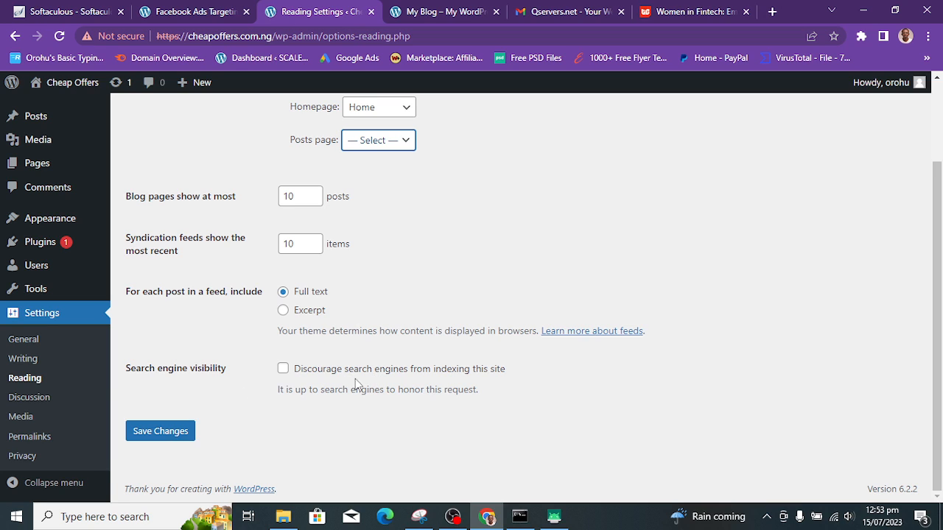
click(176, 436)
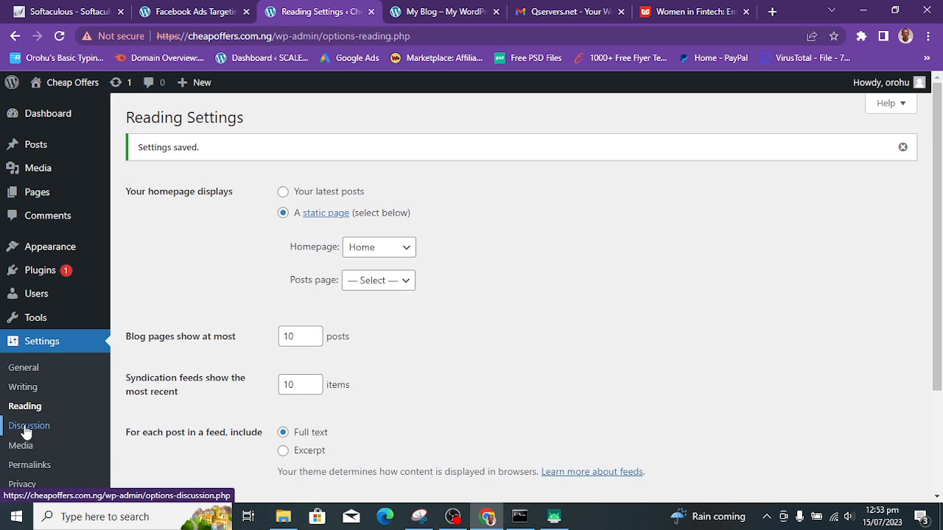
Review the Discussion settings and the Media image sizes and upload option, and open the Permalink settings
click(27, 427)
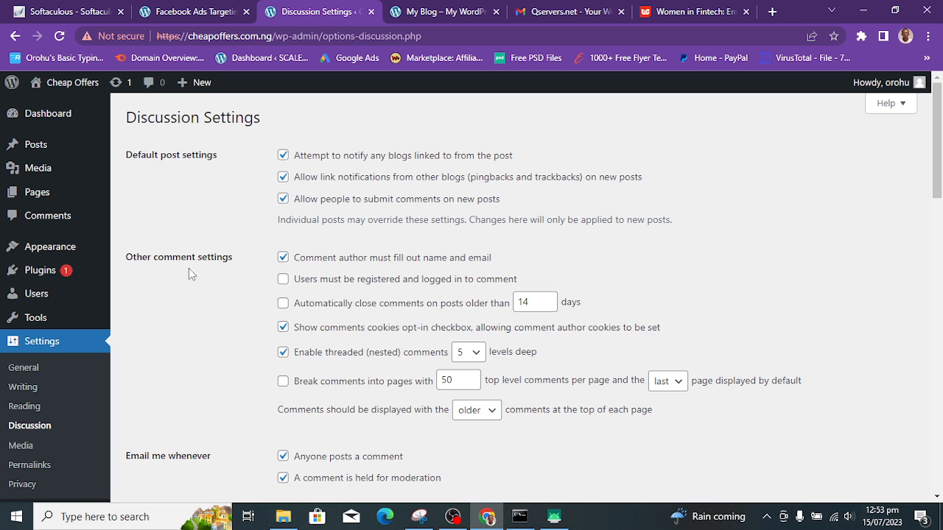
drag(937, 192, 940, 460)
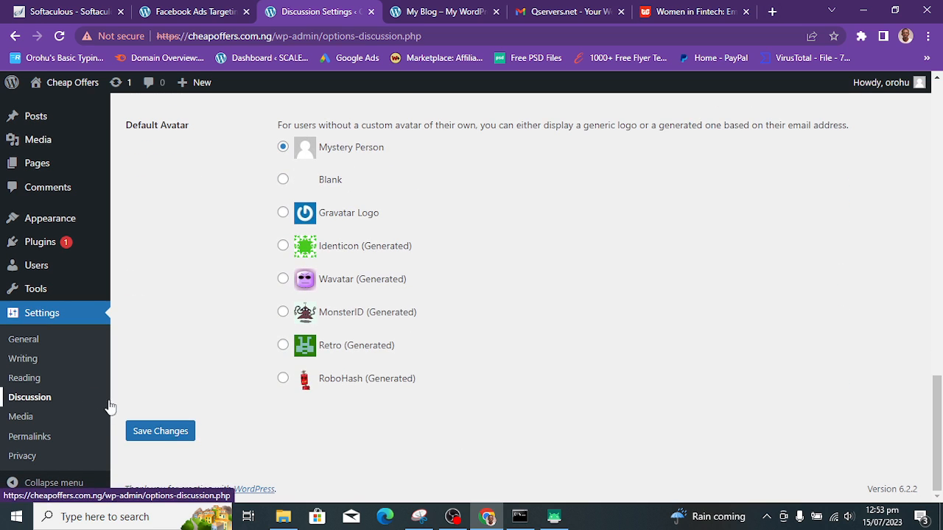
click(39, 420)
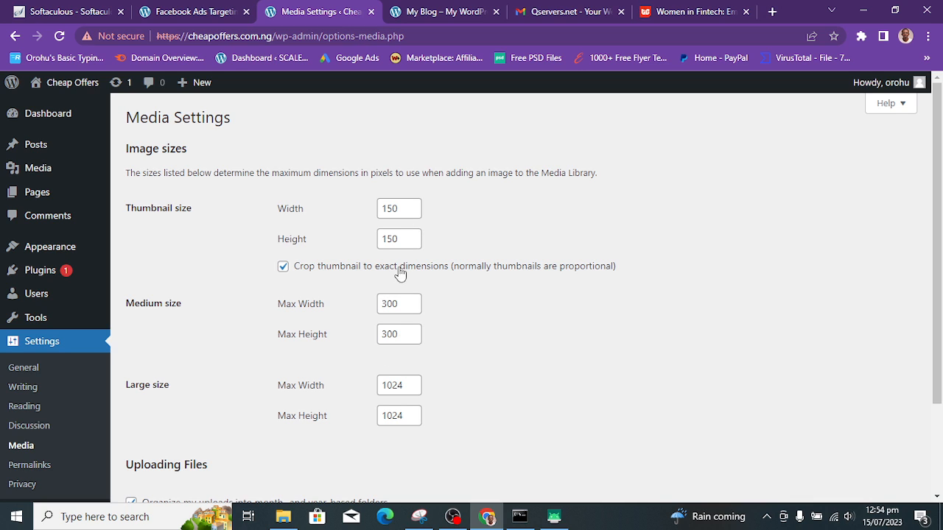
drag(935, 203, 929, 231)
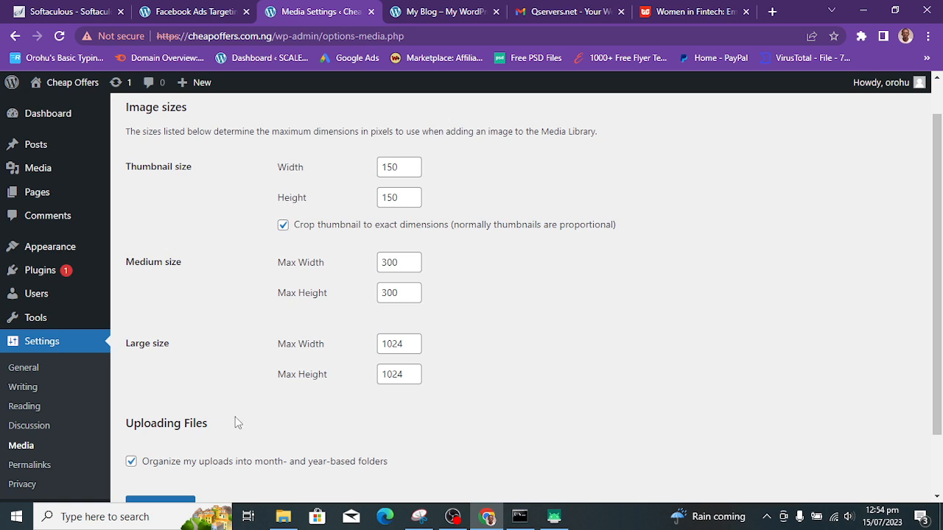
scroll(932, 249, down, 1)
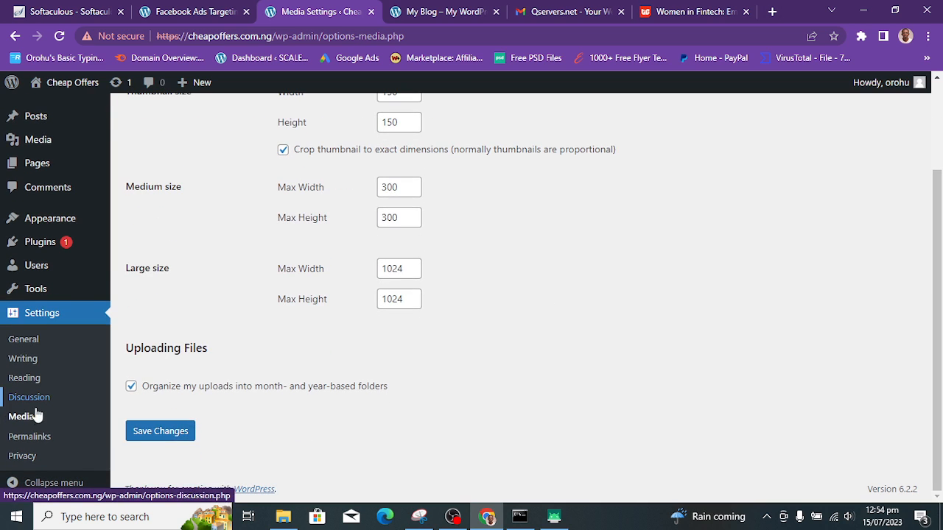
click(39, 440)
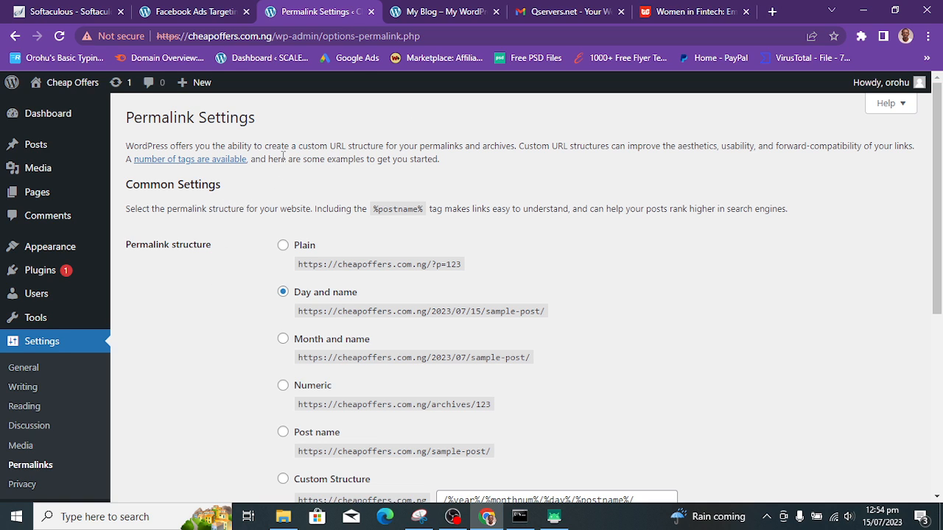
Load the live site's Home page in its existing browser tab and check the page and its address
click(432, 9)
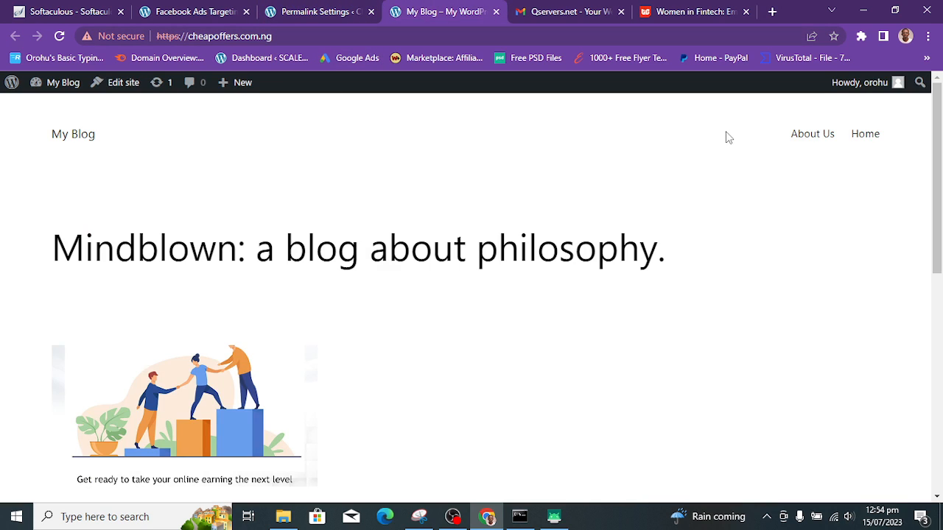
click(875, 137)
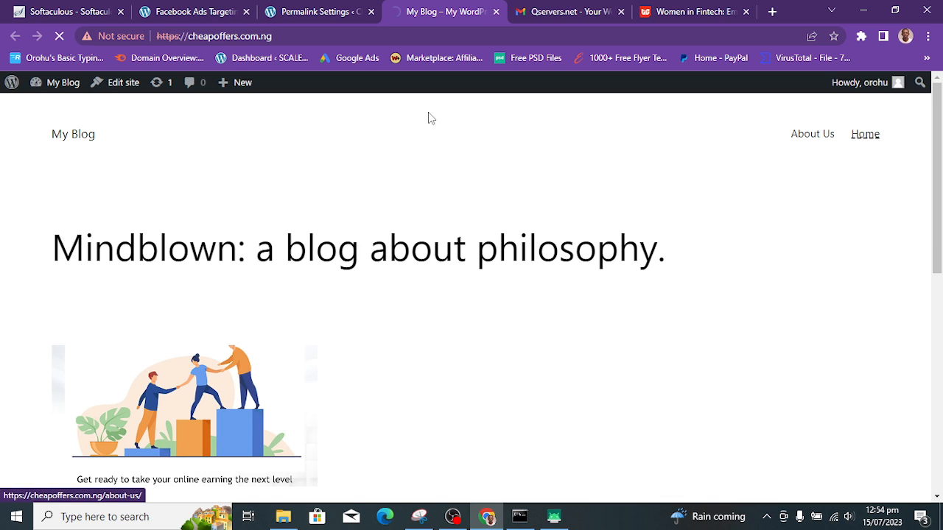
click(277, 37)
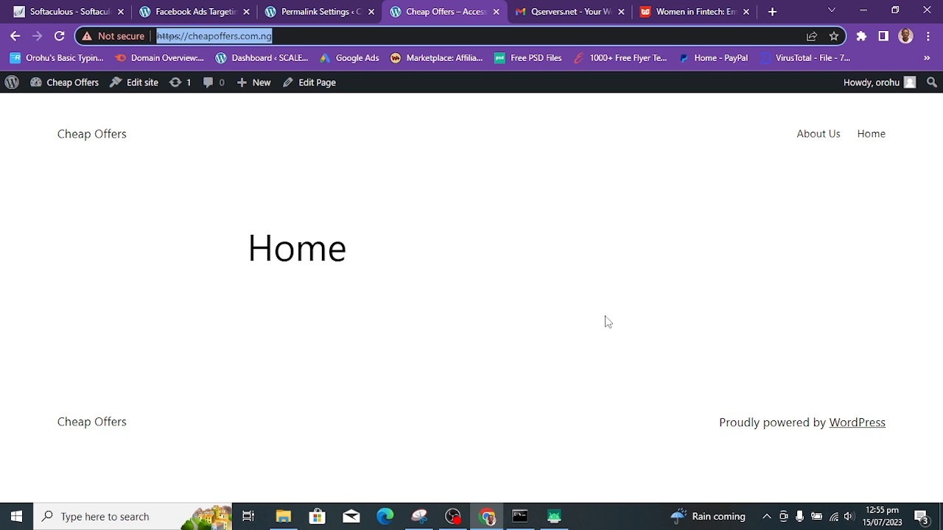
click(18, 37)
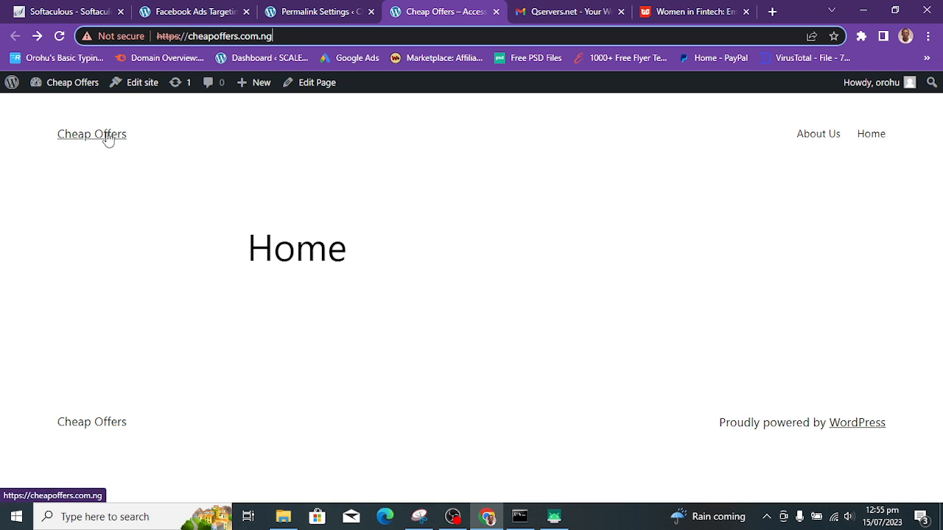
click(37, 36)
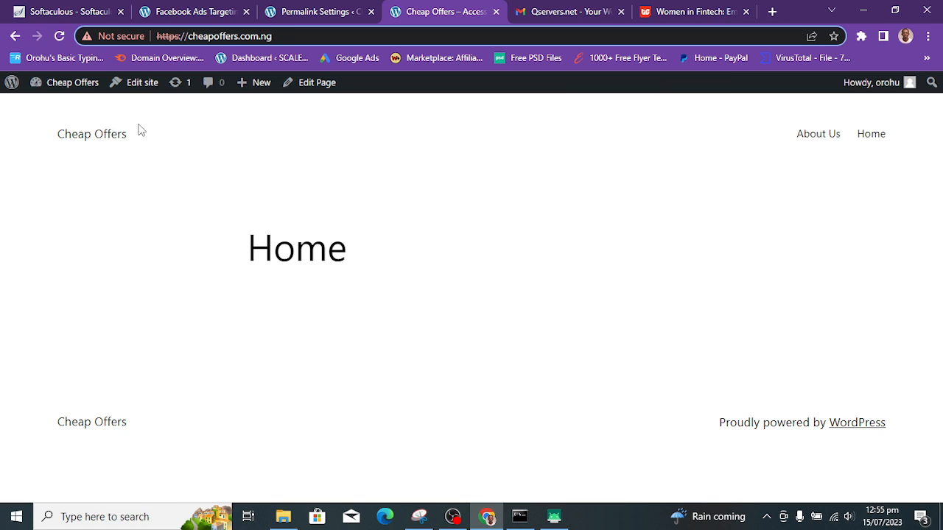
key(Return)
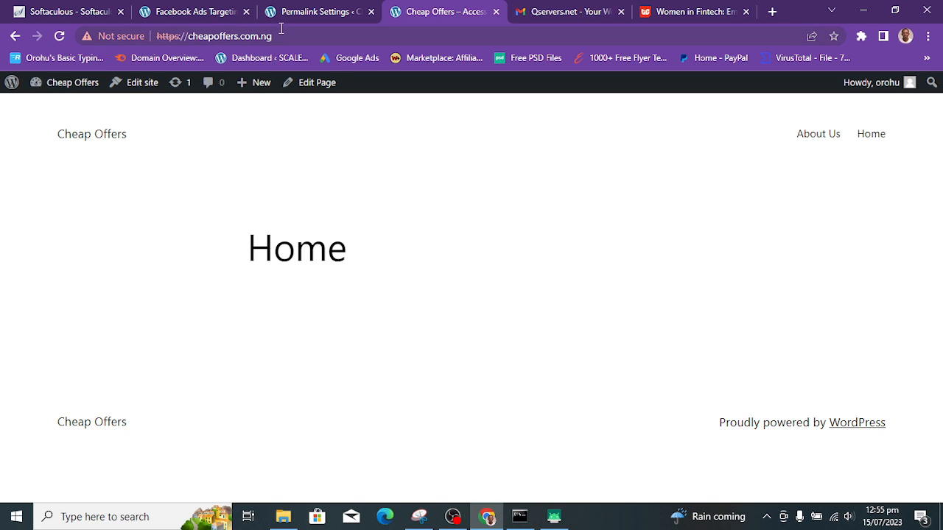
Open the admin's posts list in a new browser tab and close the tab showing the live site
click(316, 10)
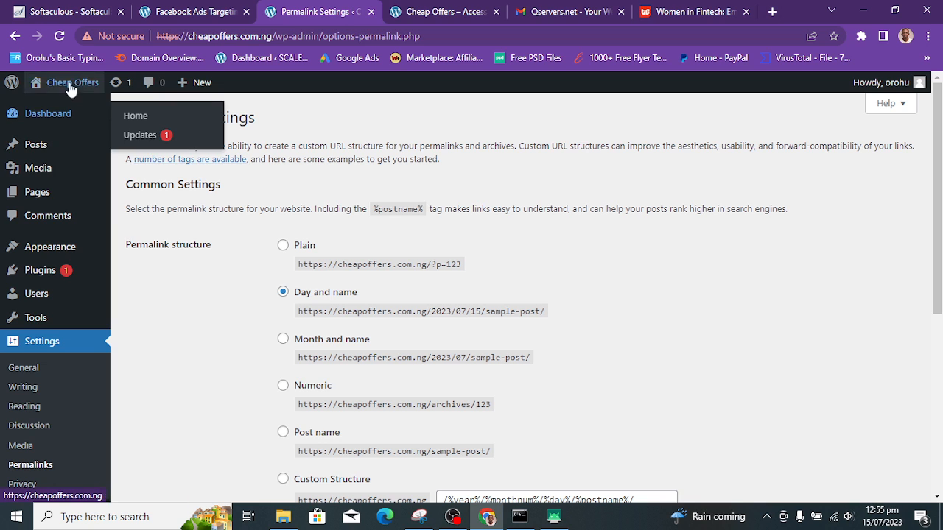
right_click(45, 158)
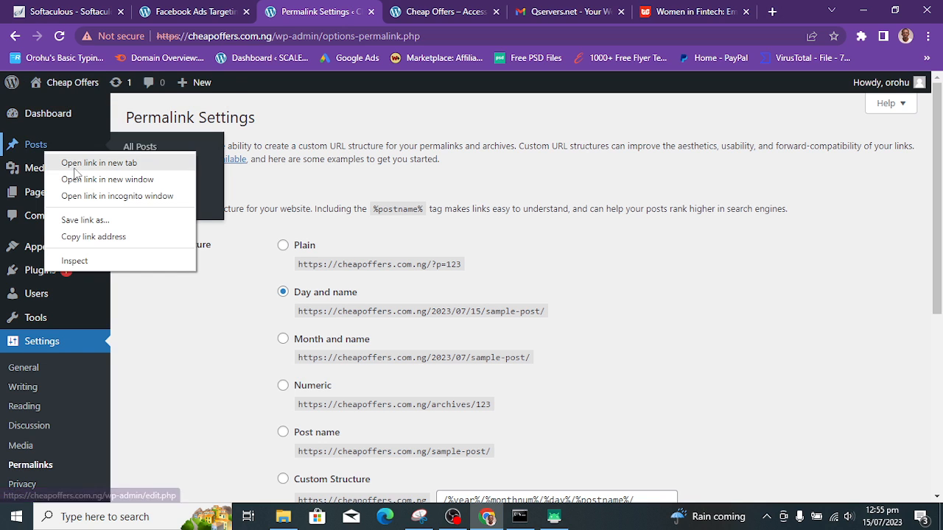
click(81, 162)
click(405, 11)
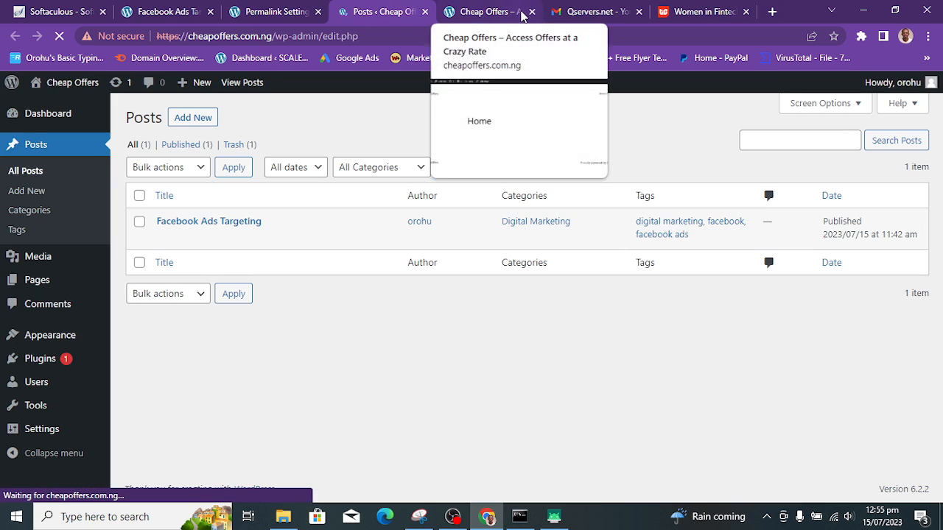
click(486, 11)
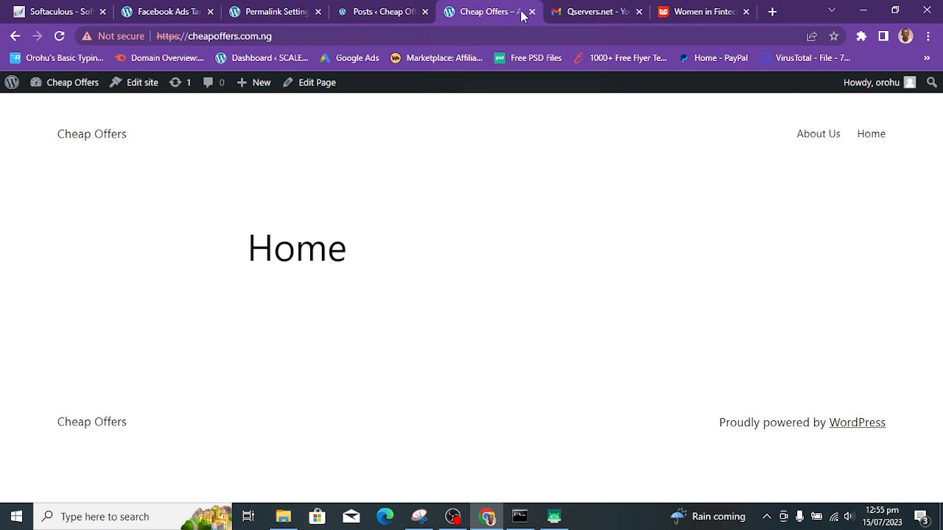
click(531, 12)
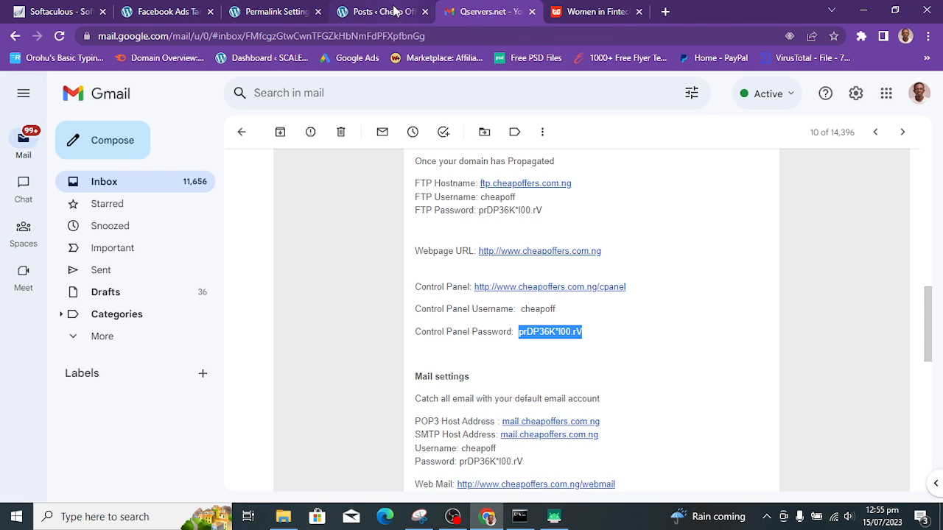
click(394, 12)
View the published Facebook Ads Targeting post and highlight its web address to examine the link structure
mouse_move(253, 222)
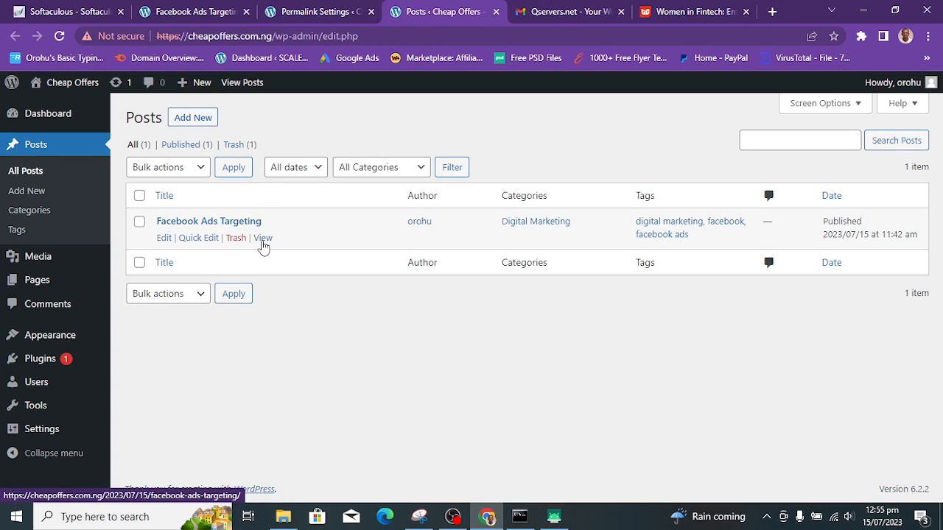
click(263, 242)
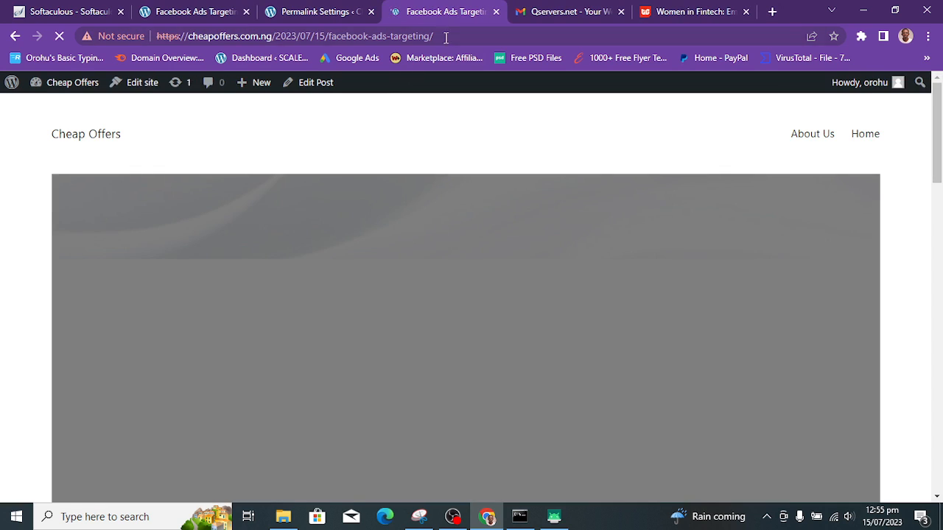
drag(446, 30, 197, 47)
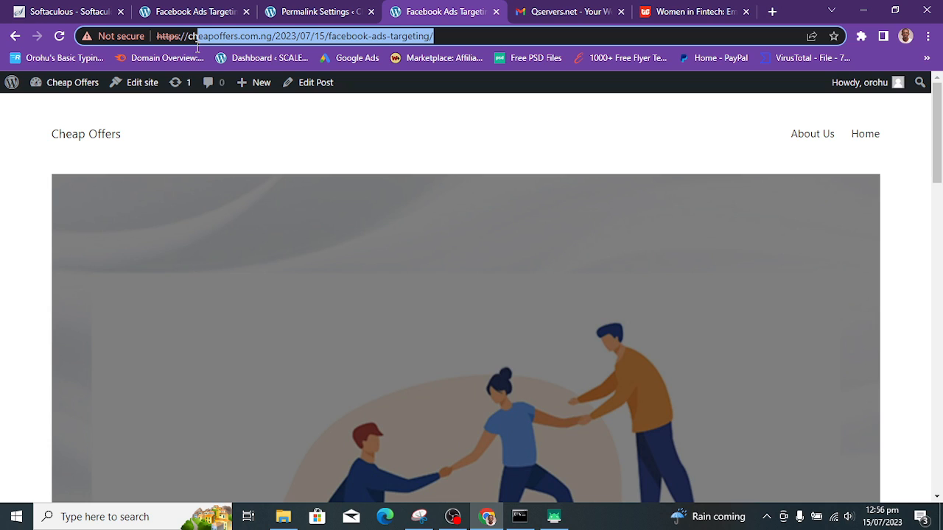
drag(197, 48, 191, 48)
Set the permalink structure to Post name in the Permalink settings and save the change
click(320, 10)
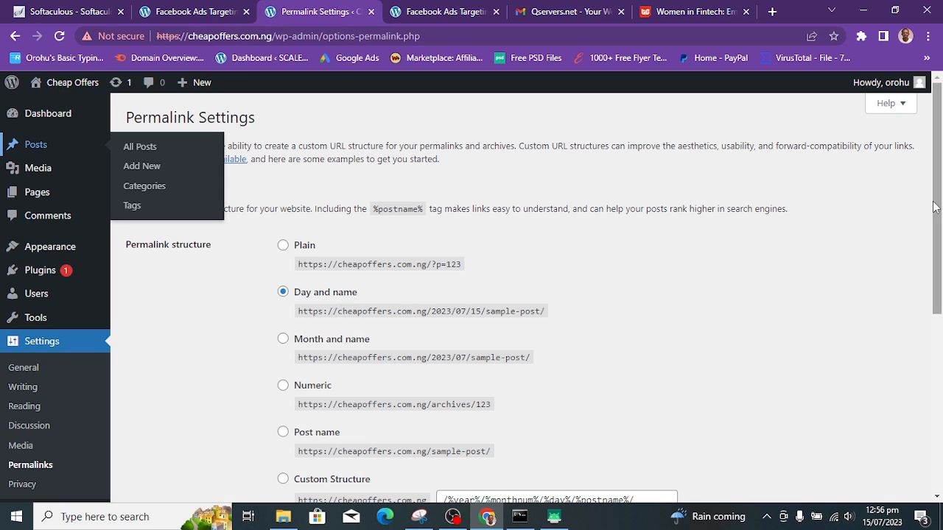
drag(941, 197, 941, 283)
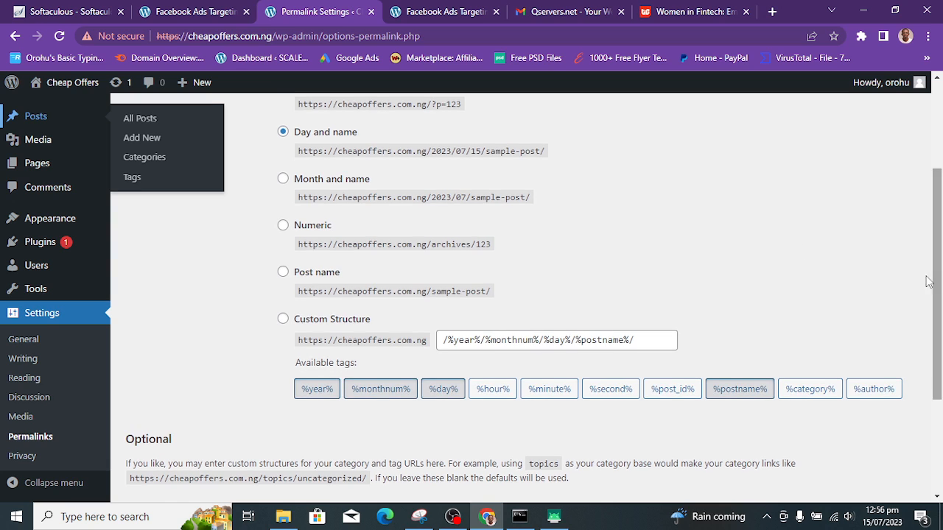
click(284, 273)
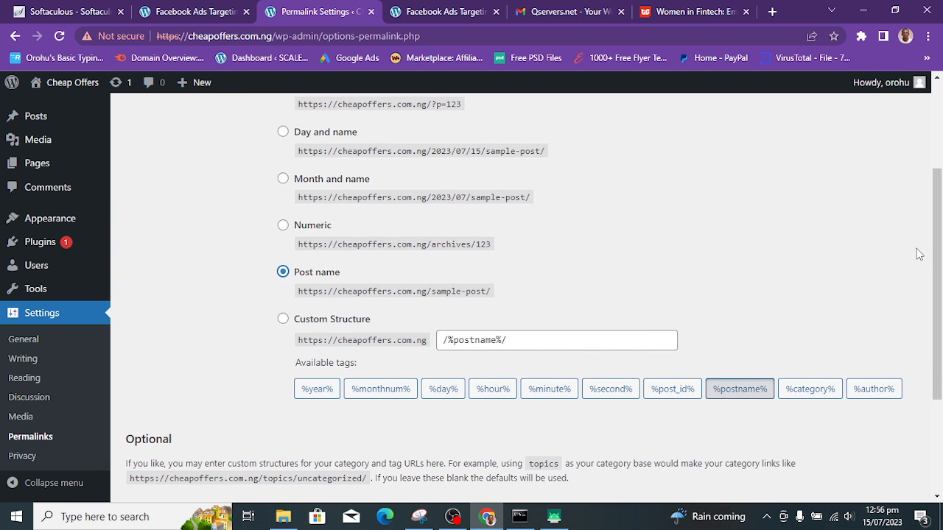
drag(941, 248, 938, 255)
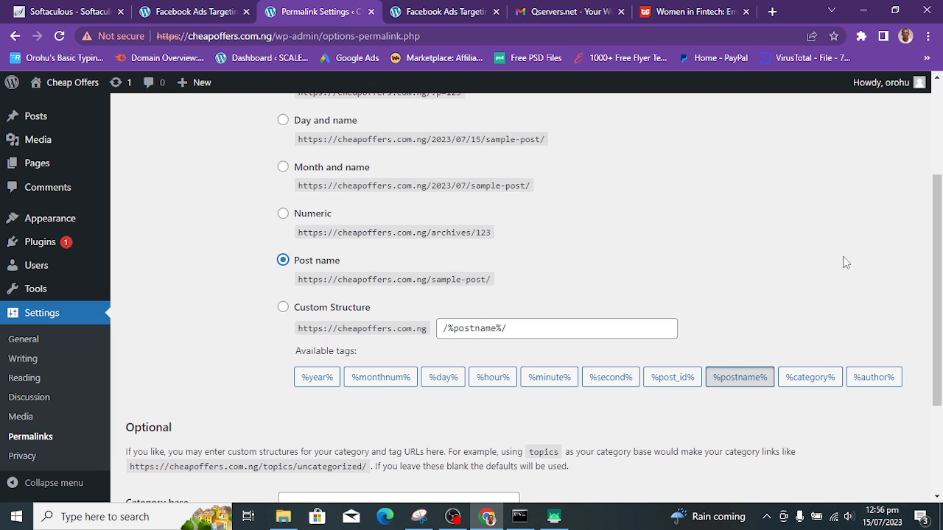
scroll(598, 346, down, 3)
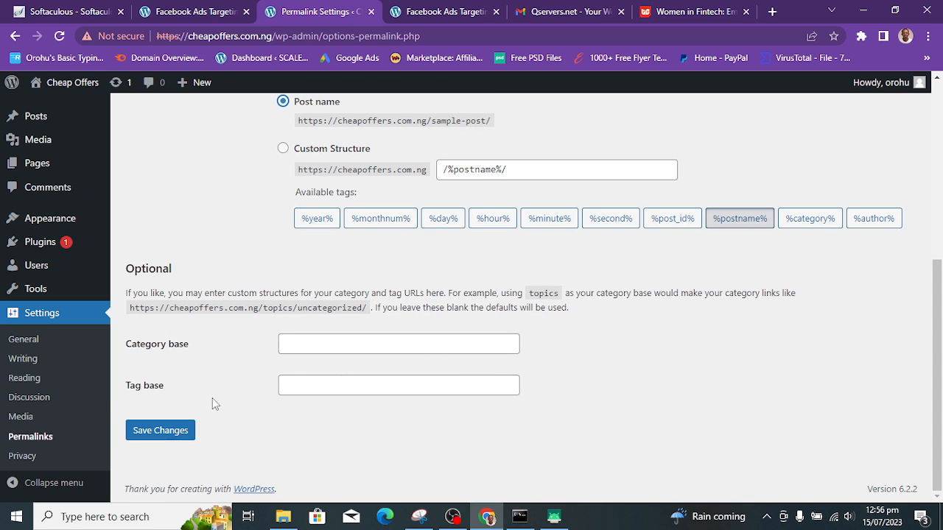
click(174, 434)
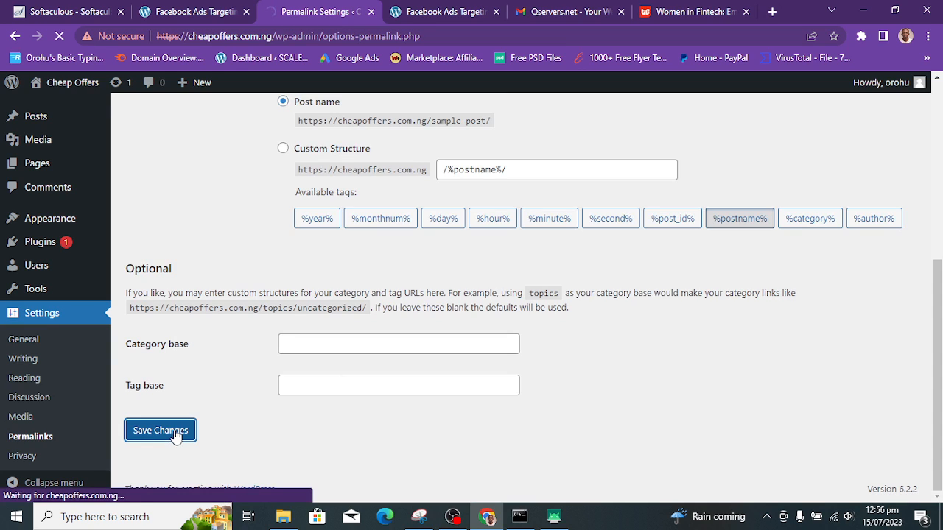
Reload the Facebook Ads Targeting post, remove the date 2023/07/15 from its web address and load cheapoffers.com.ng/facebook-ads-targeting/
click(443, 10)
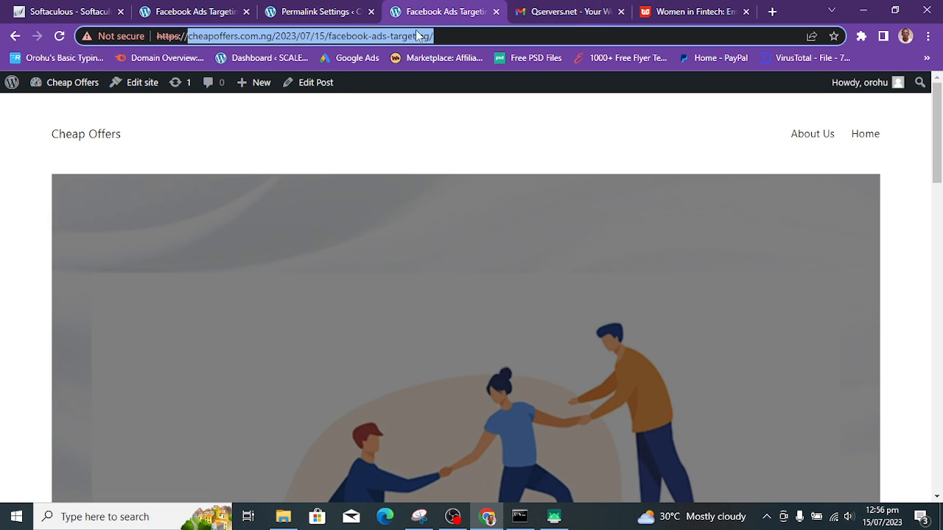
click(59, 37)
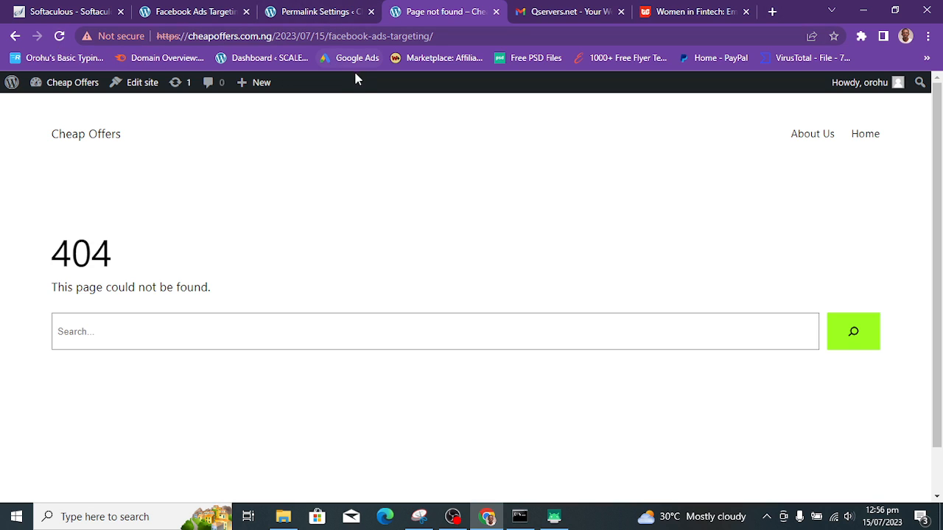
click(441, 36)
click(443, 36)
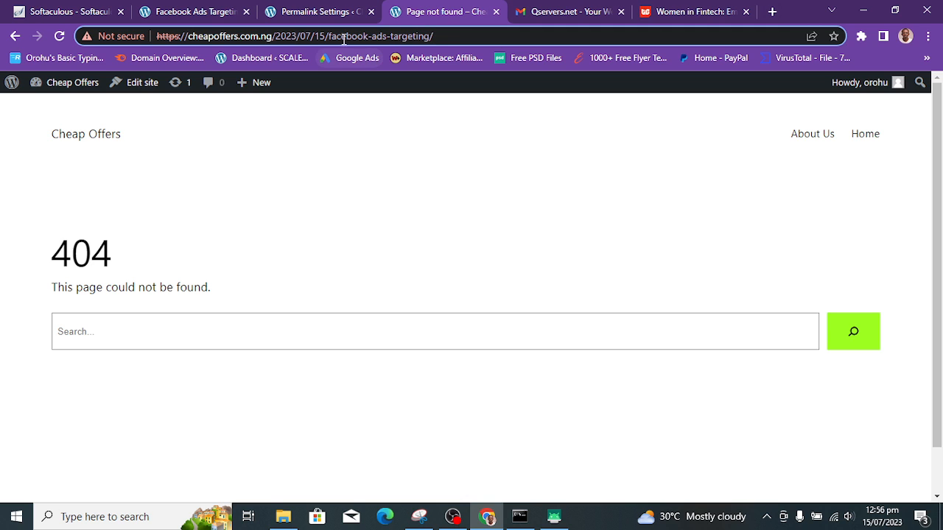
key(BackSpace)
key(BackSpace)
key(BackSpace)
key(BackSpace)
key(BackSpace)
key(BackSpace)
key(BackSpace)
key(BackSpace)
key(BackSpace)
key(BackSpace)
key(BackSpace)
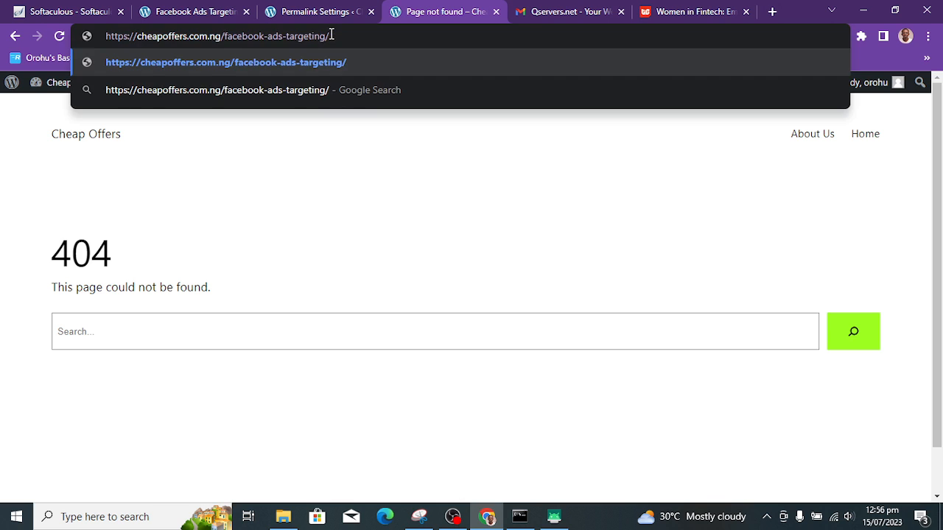
key(Return)
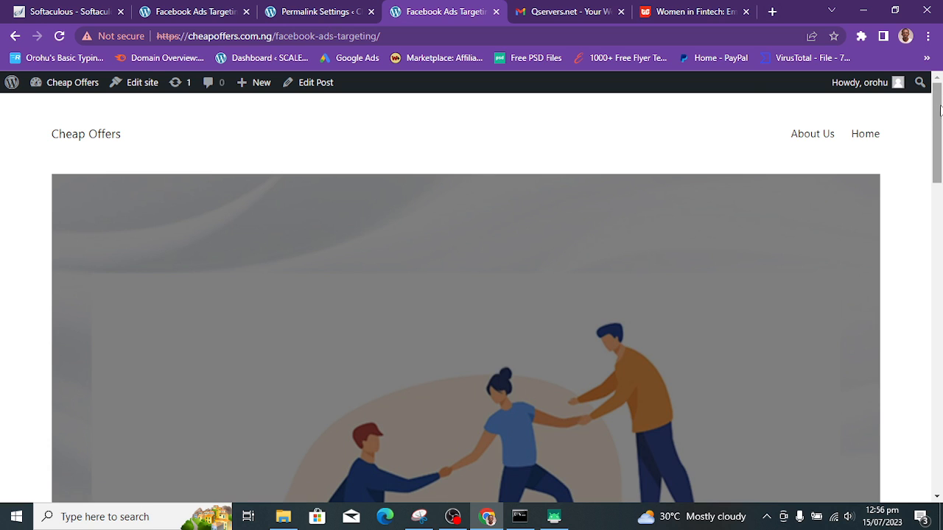
Return to the site's admin, open the Privacy settings and apply the Privacy Policy page as the site's privacy policy
click(335, 9)
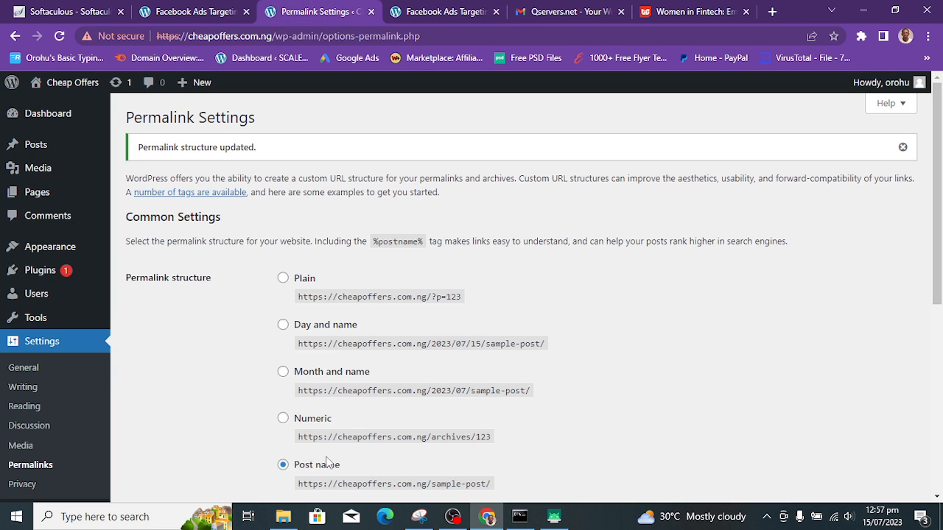
drag(940, 181, 940, 379)
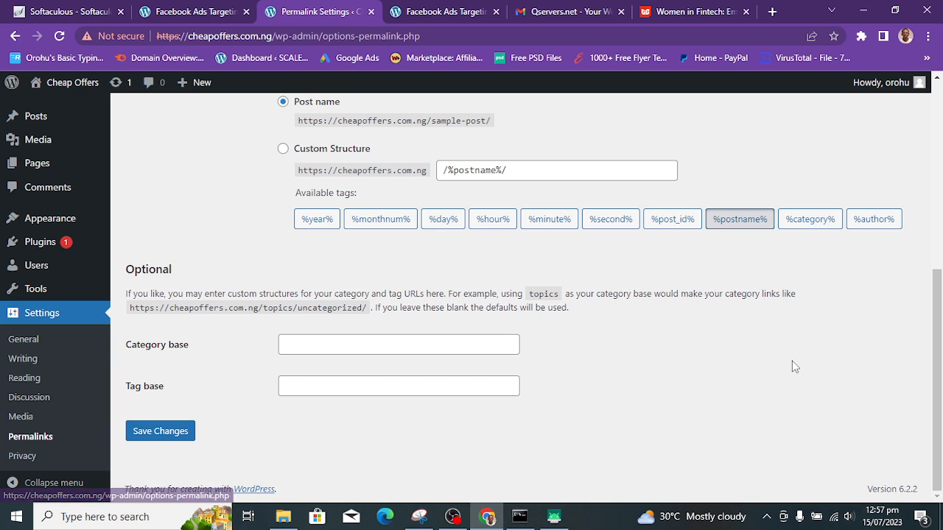
click(62, 458)
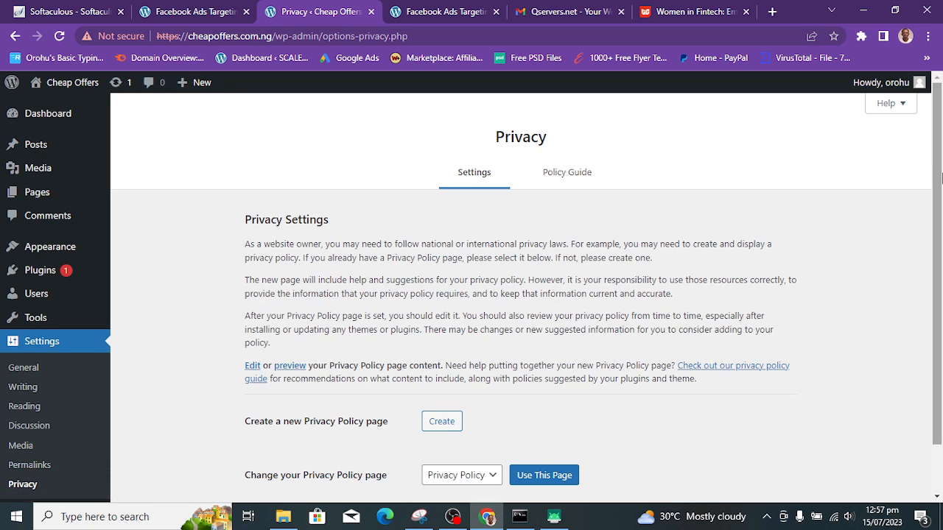
scroll(941, 271, down, 1)
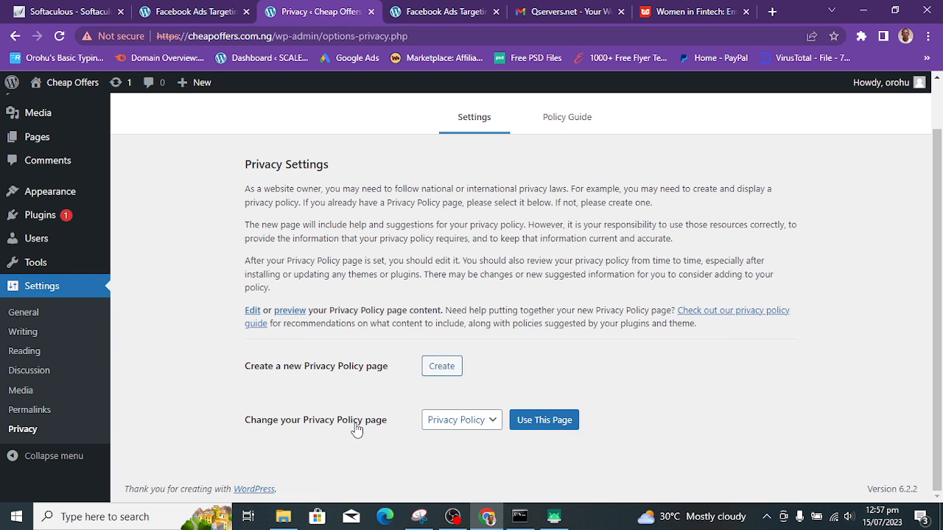
click(492, 430)
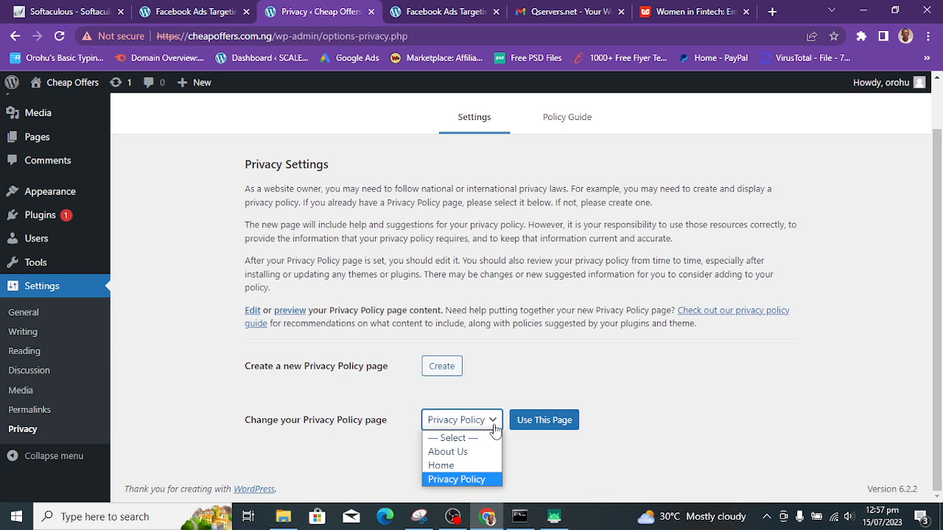
click(545, 469)
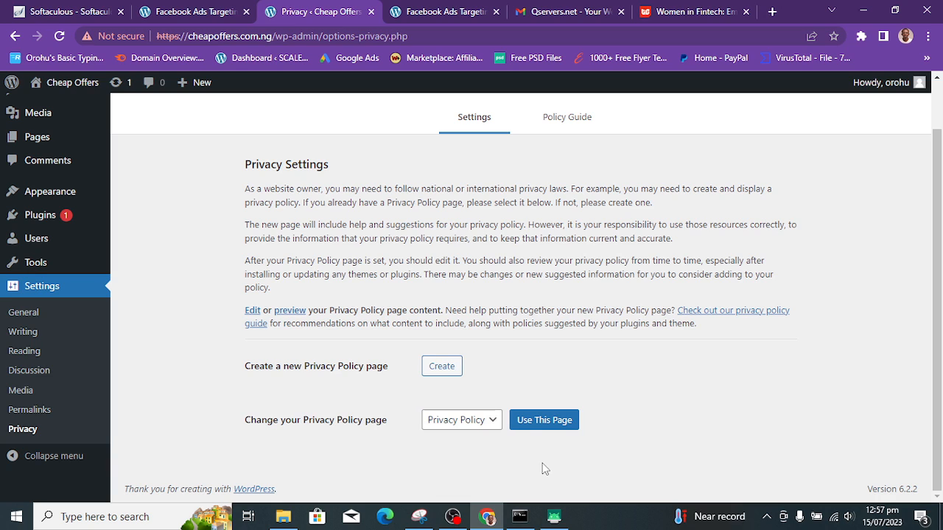
click(521, 425)
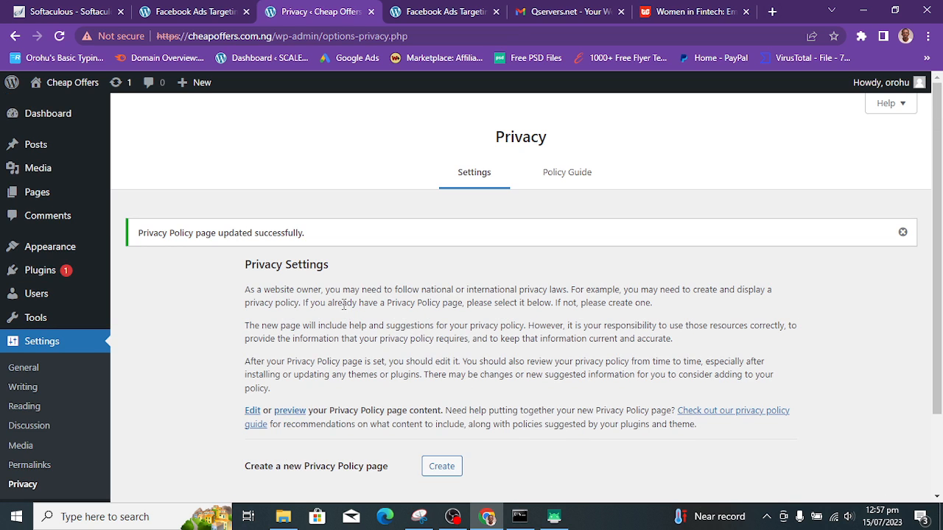
scroll(550, 310, down, 2)
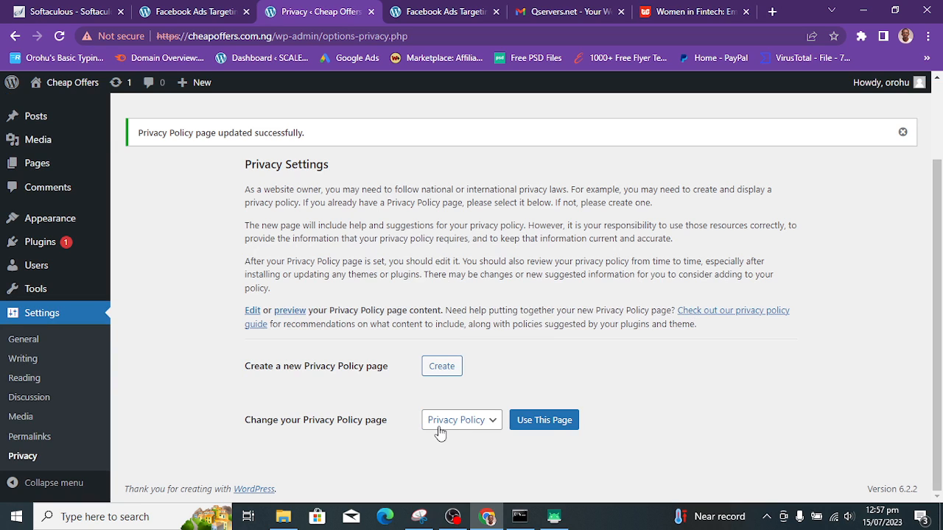
Search Google for "interior decoration" in the browser tab showing the TechCabal article
click(696, 7)
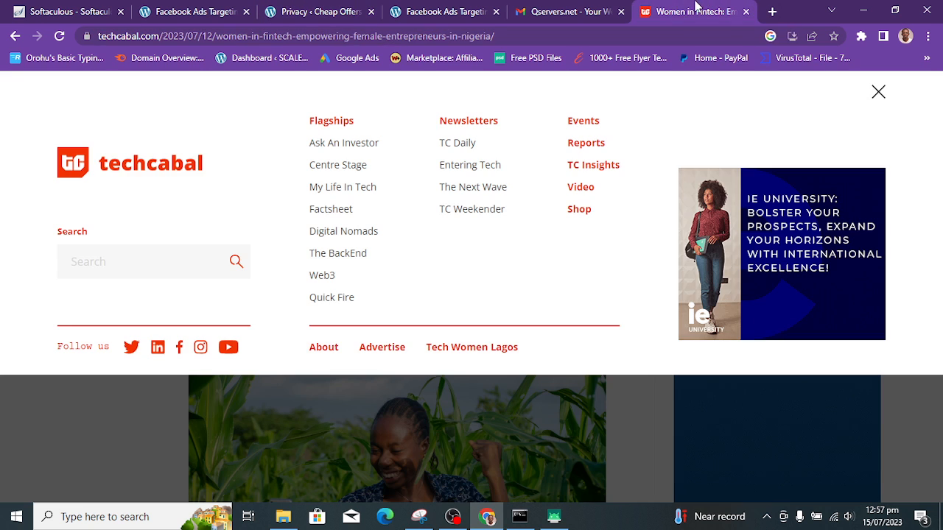
click(608, 32)
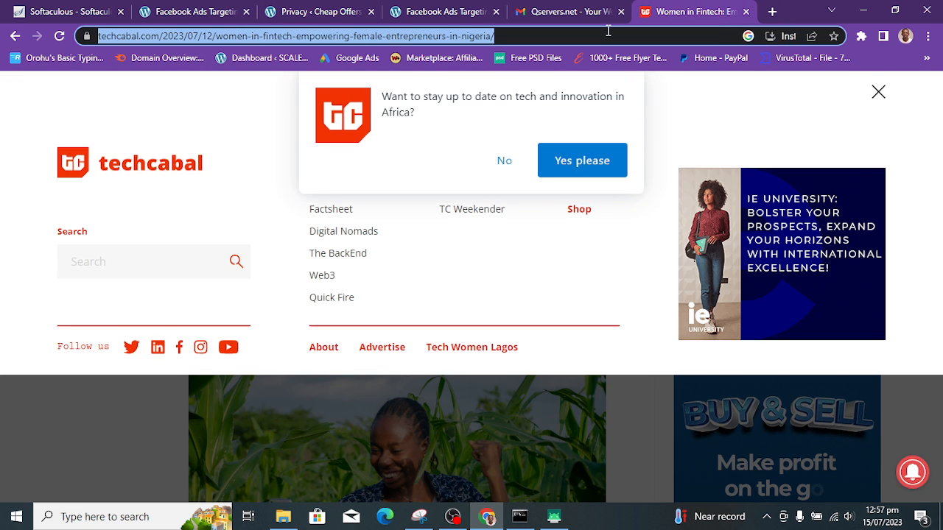
text(interi)
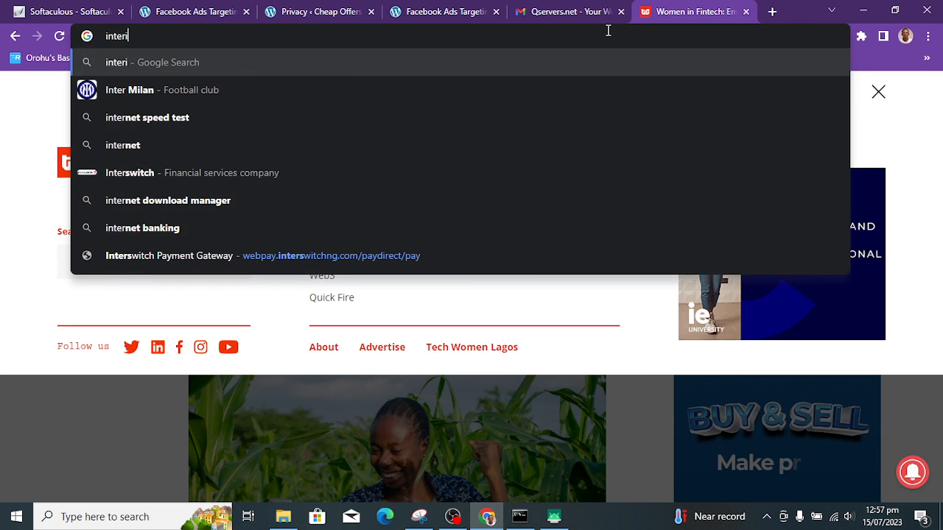
text(o)
key(BackSpace)
key(BackSpace)
text(ior)
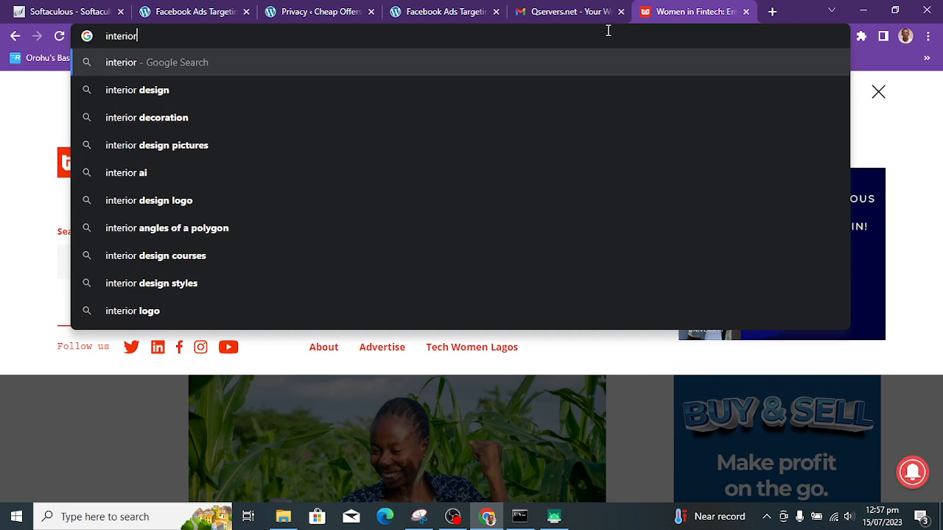
click(185, 127)
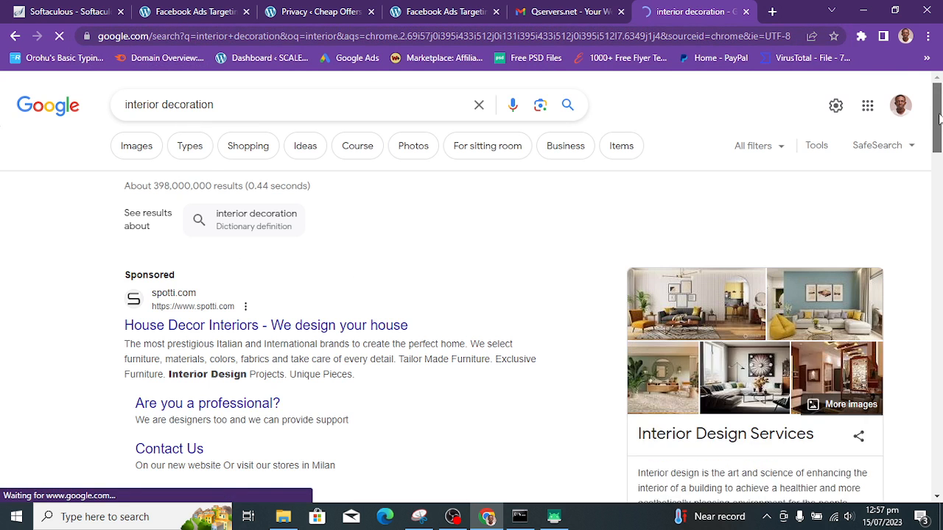
Open The New York Times guide on decorating your home from the results, skim it, and return to the site's Privacy settings
drag(939, 118, 940, 267)
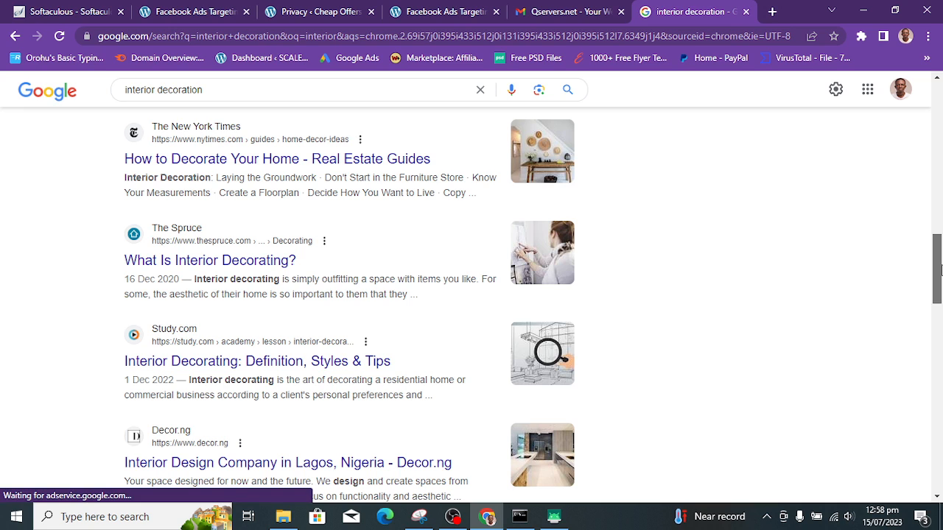
click(206, 147)
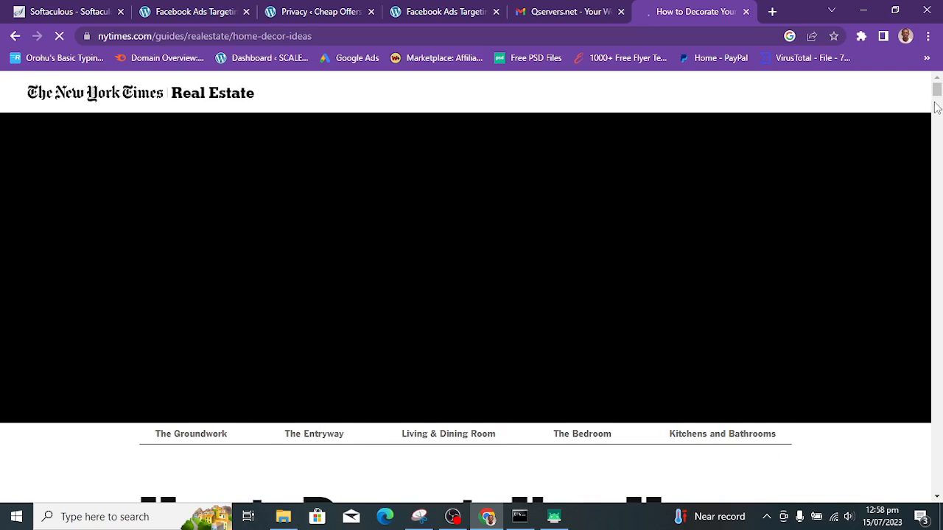
drag(935, 94, 938, 117)
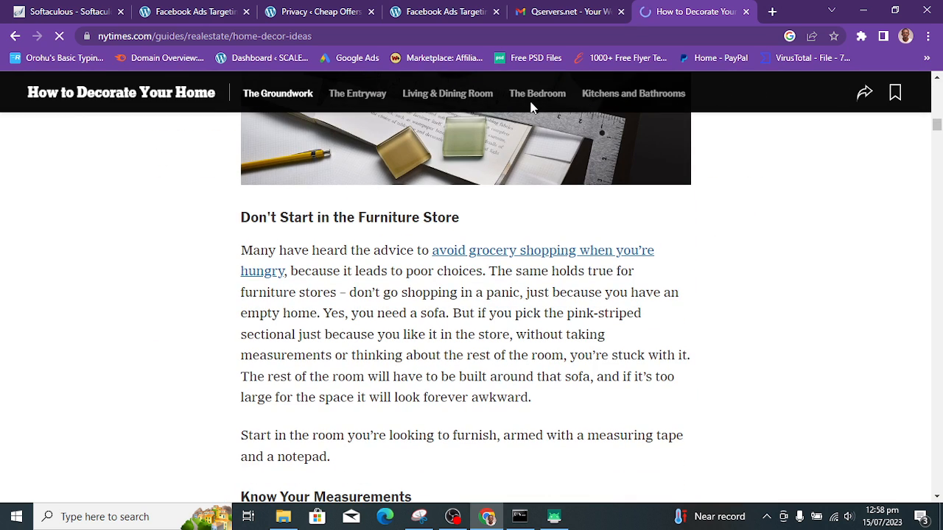
click(939, 137)
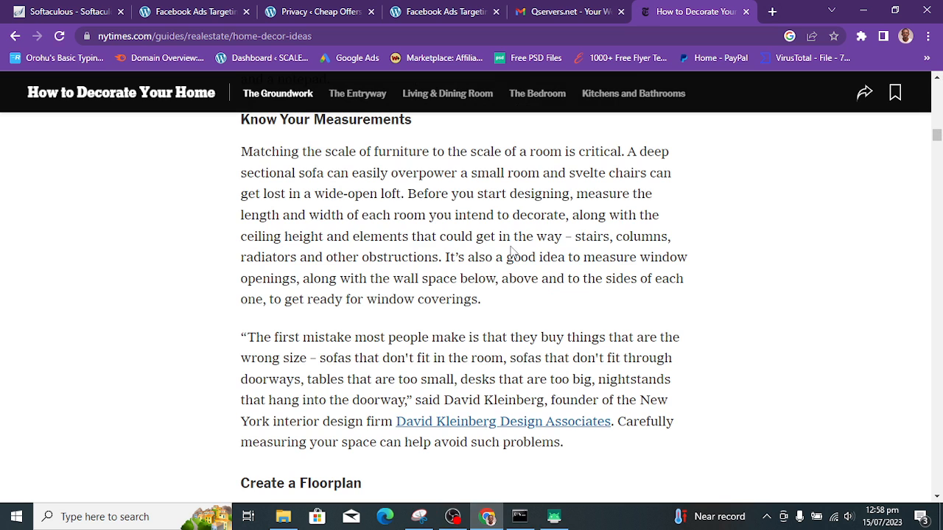
click(442, 11)
click(330, 9)
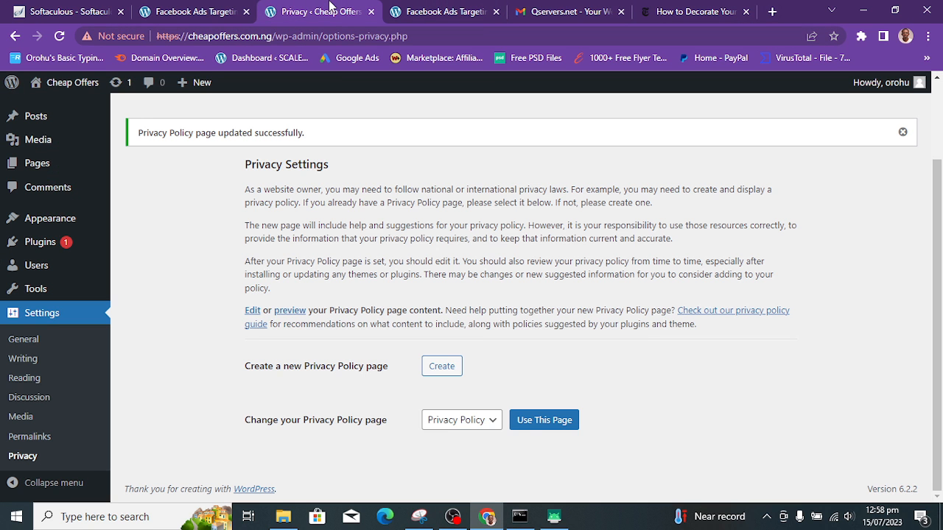